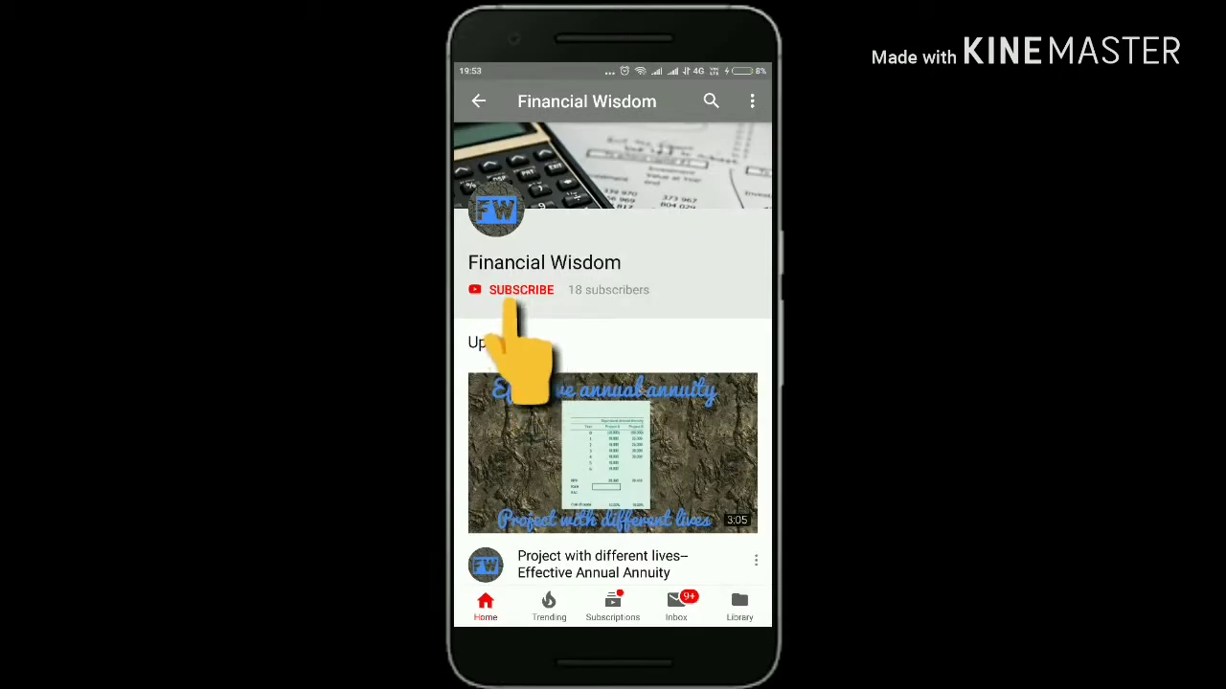
Subscribe to the Financial Wisdom channel and activate its notification bell.
{"action": "left_click", "coordinate": [517, 289]}
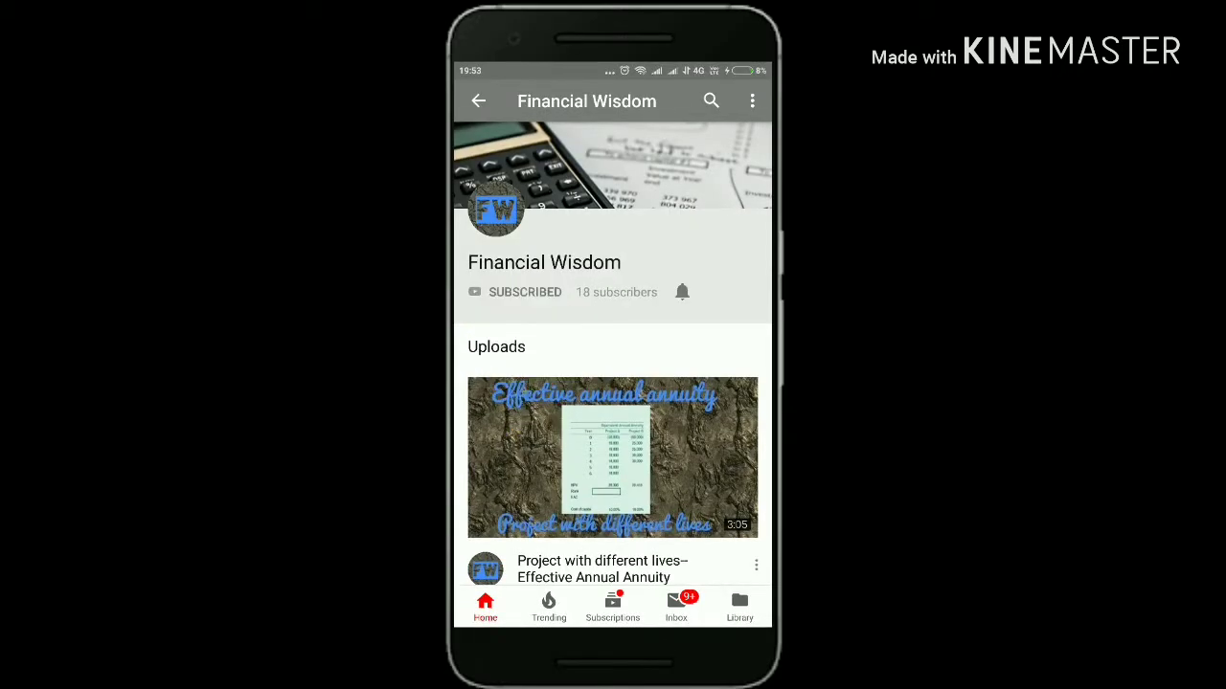
{"action": "left_click", "coordinate": [682, 291]}
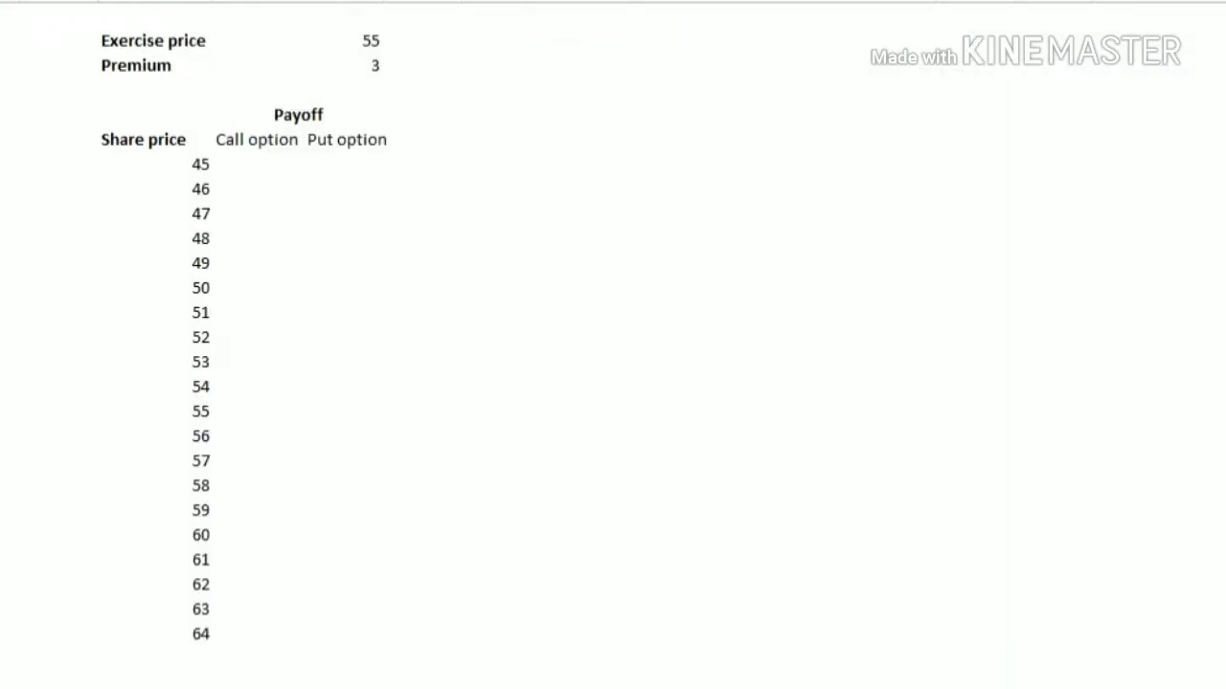
Start an IF formula in the Call option cell for share price 45, testing C7>=$E$2 with an absolute exercise price reference.
{"action": "left_click", "coordinate": [343, 40]}
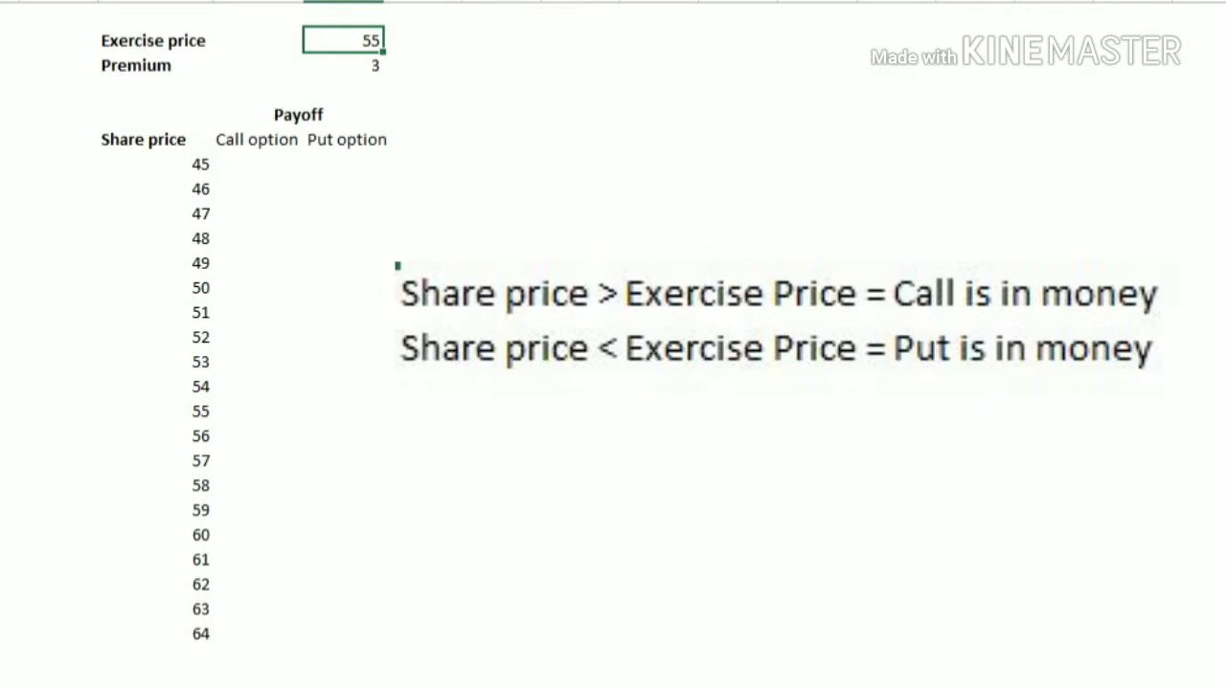
{"action": "key", "text": "Down"}
{"action": "key", "text": "Down"}
{"action": "key", "text": "Down"}
{"action": "key", "text": "Down"}
{"action": "key", "text": "Down"}
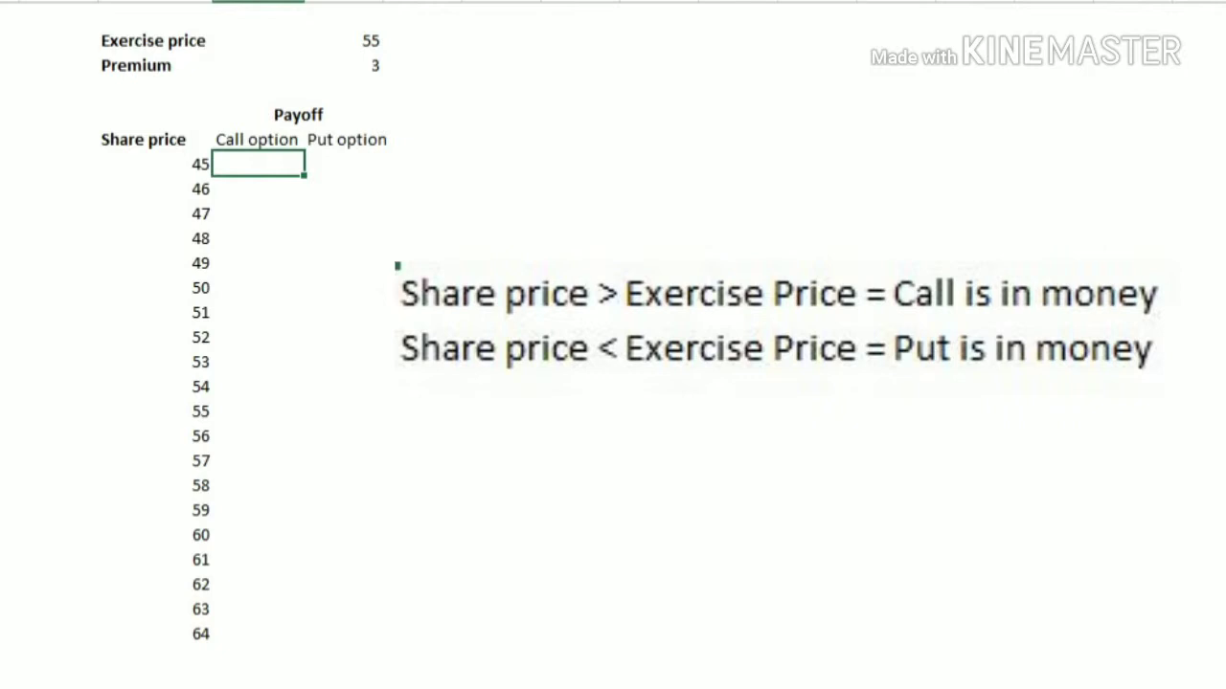
{"action": "type", "text": "=if"}
{"action": "key", "text": "Tab"}
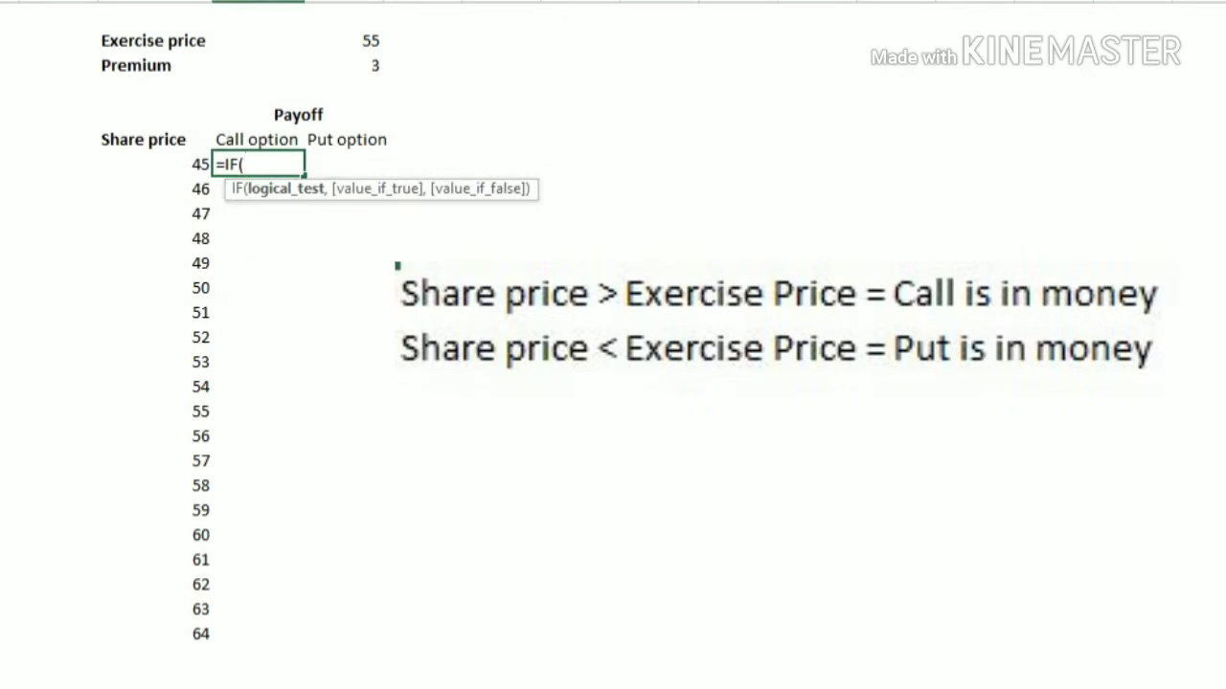
{"action": "left_click", "coordinate": [153, 164]}
{"action": "type", "text": ">"}
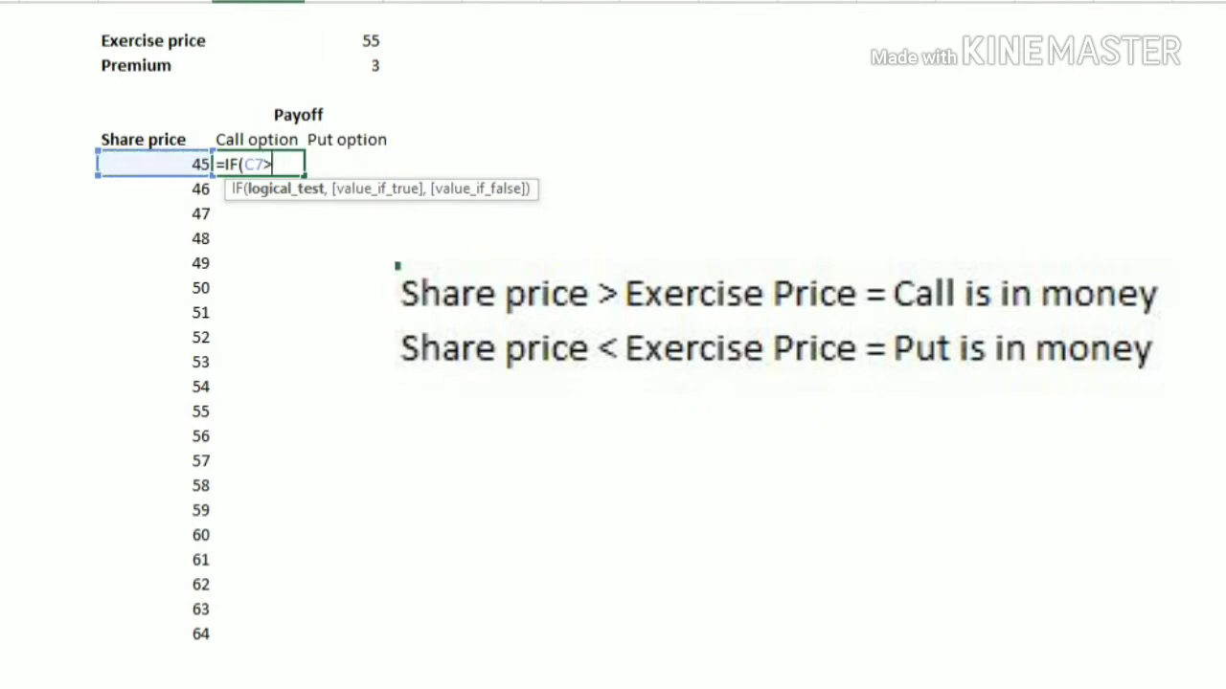
{"action": "type", "text": "="}
{"action": "left_click", "coordinate": [343, 40]}
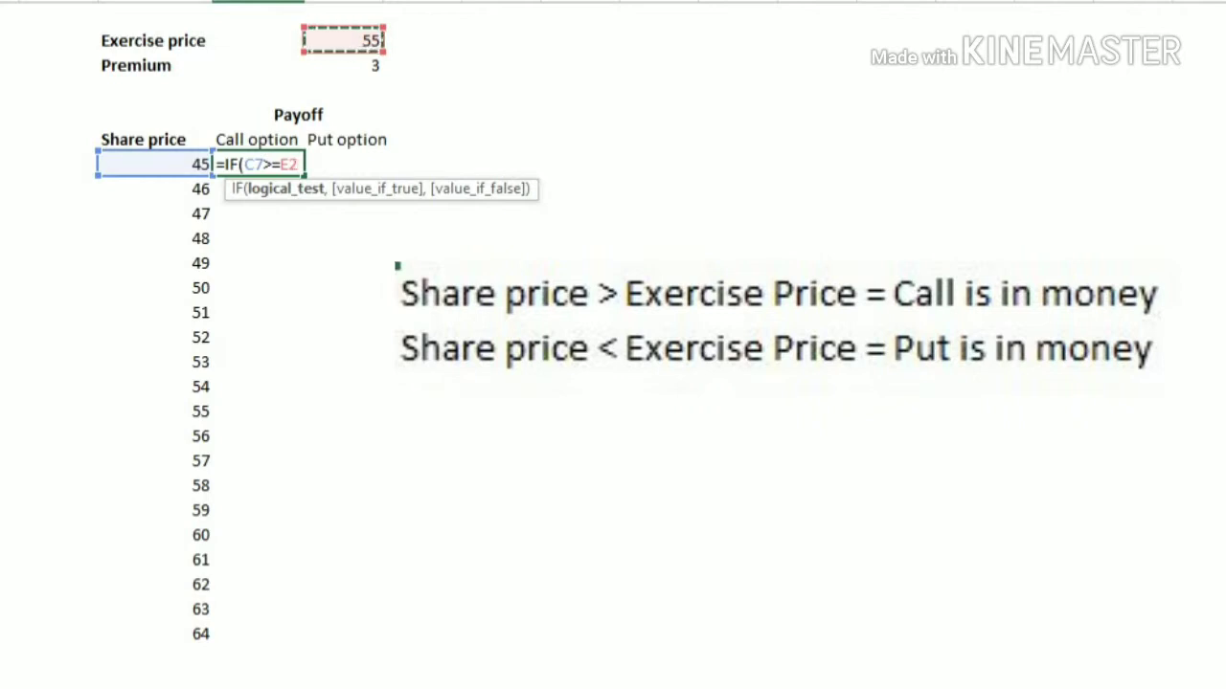
{"action": "type", "text": ","}
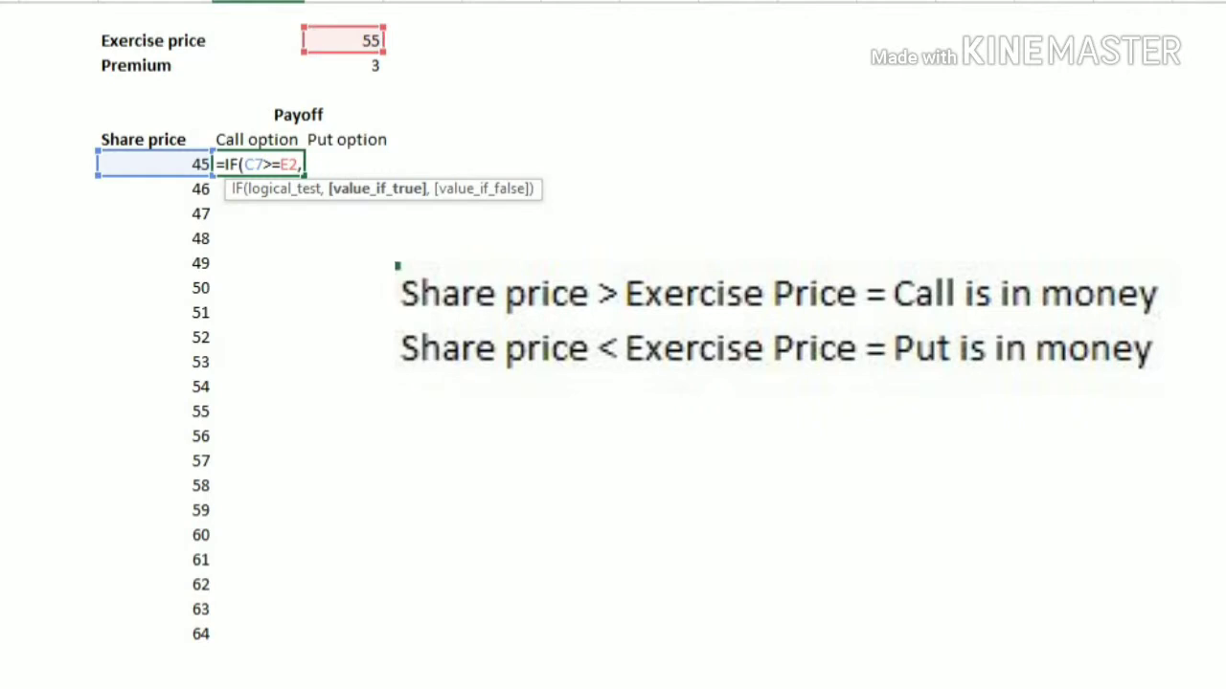
{"action": "key", "text": "BackSpace"}
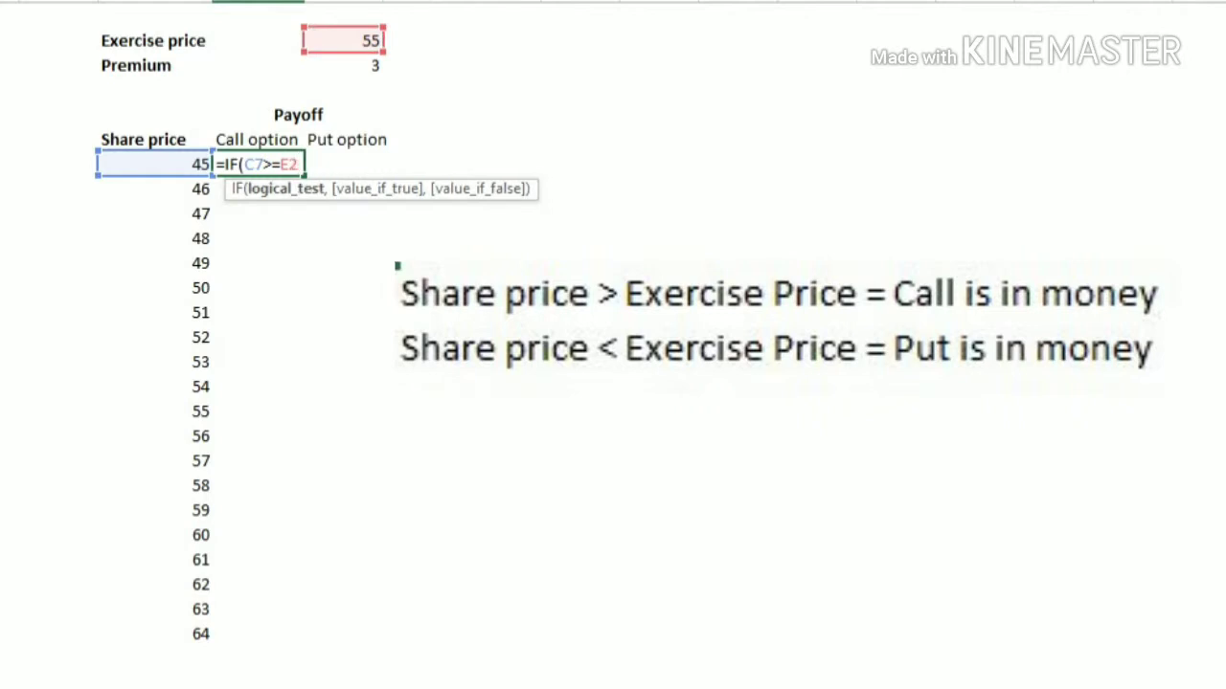
{"action": "key", "text": "F4"}
{"action": "type", "text": ","}
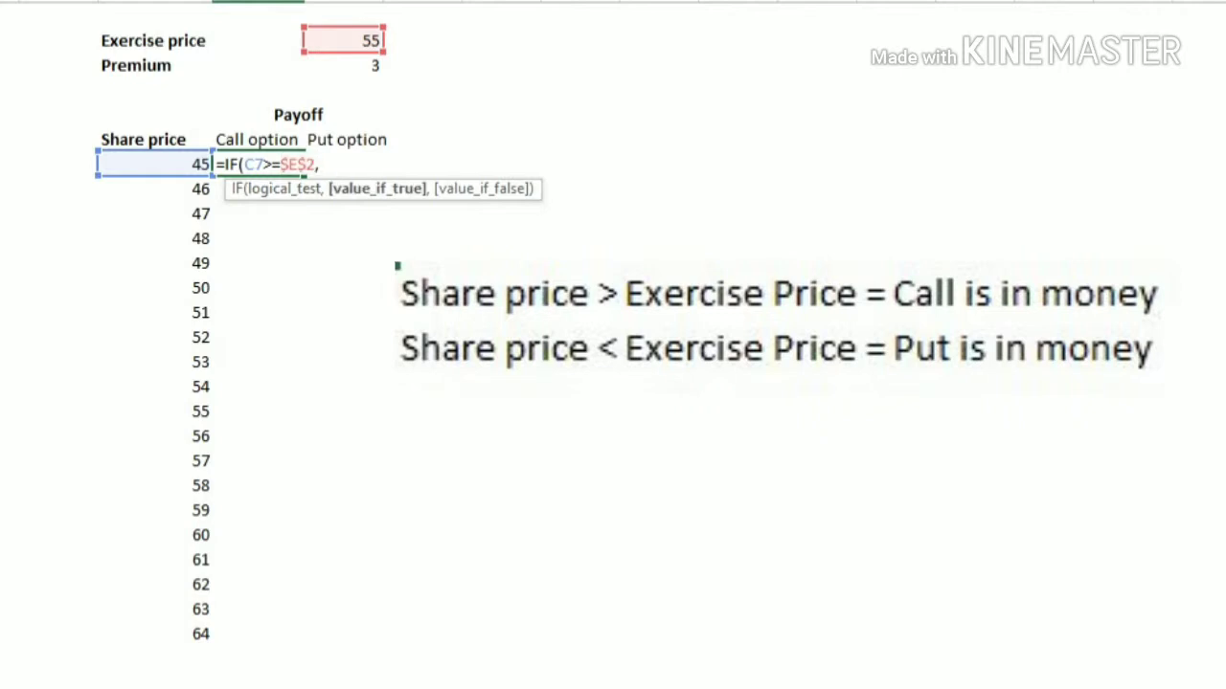
Enter C7-$E$2-$E$3 as the value if true in the call payoff formula.
{"action": "key", "text": "Left"}
{"action": "type", "text": "-"}
{"action": "left_click", "coordinate": [342, 40]}
{"action": "key", "text": "F4"}
{"action": "type", "text": "-"}
{"action": "key", "text": "Right"}
{"action": "key", "text": "Right"}
{"action": "key", "text": "Up"}
{"action": "key", "text": "Up"}
{"action": "key", "text": "Up"}
{"action": "key", "text": "Up"}
{"action": "key", "text": "F4"}
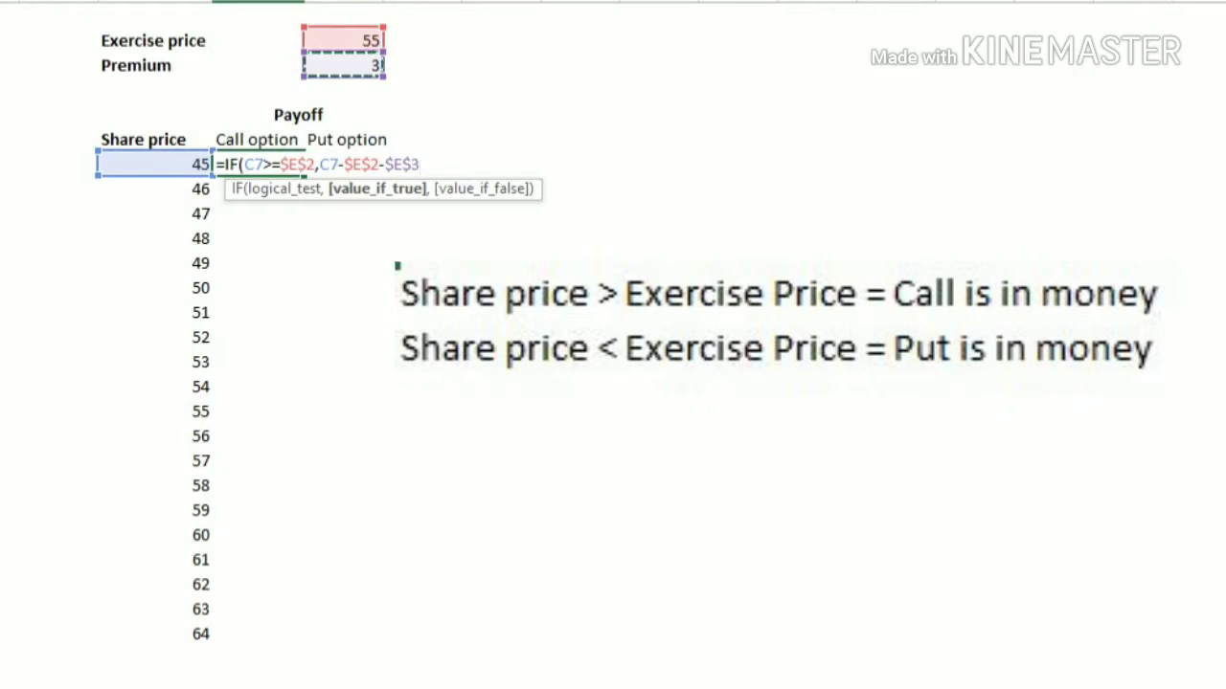
{"action": "type", "text": ","}
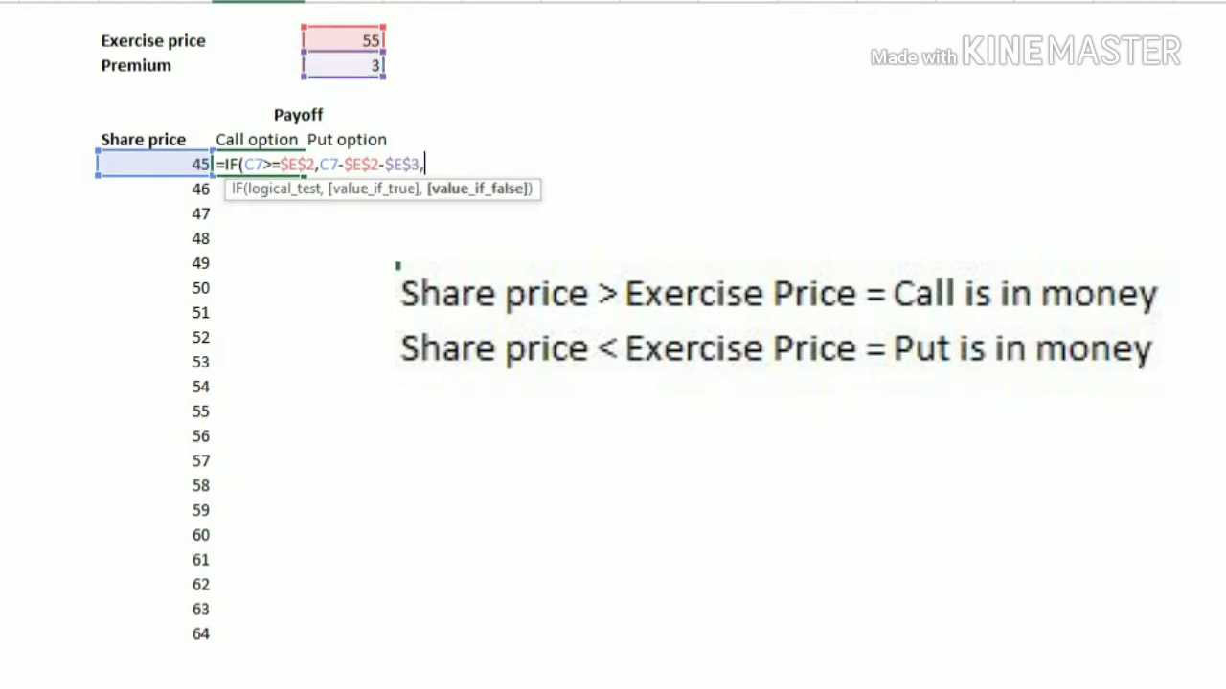
Complete the call payoff formula with the negative premium -$E$3 as the value if false.
{"action": "type", "text": "-"}
{"action": "left_click", "coordinate": [342, 65]}
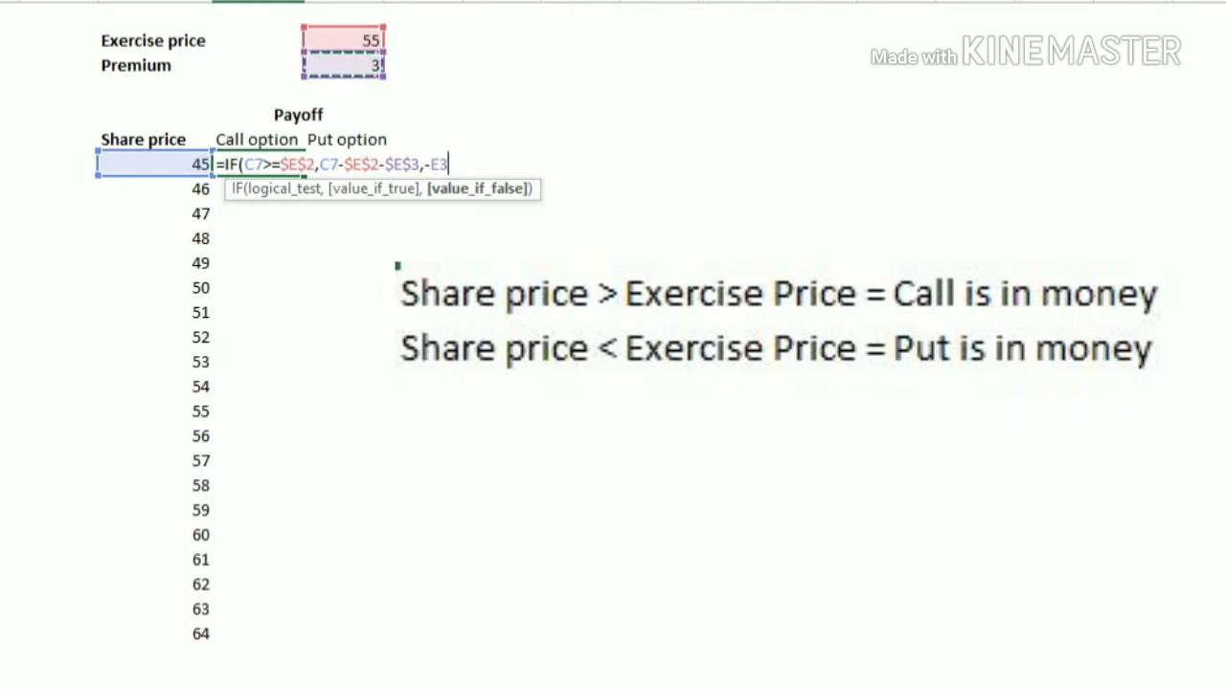
{"action": "key", "text": "F4"}
{"action": "type", "text": ")"}
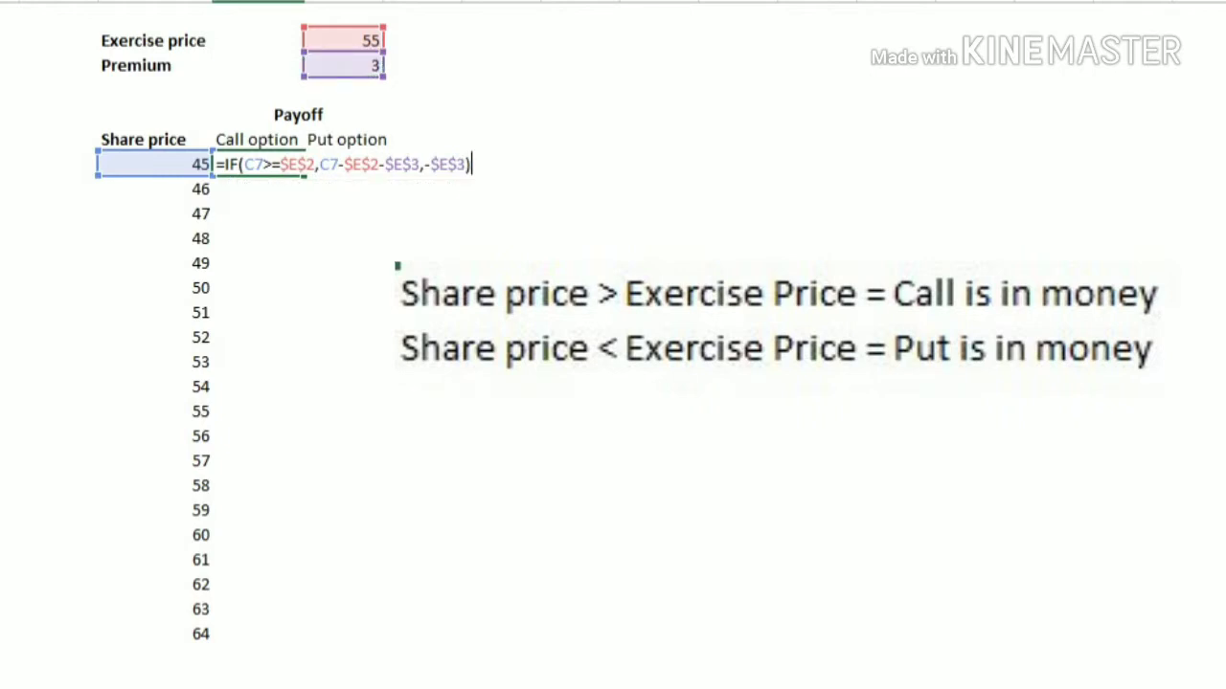
{"action": "key", "text": "Return"}
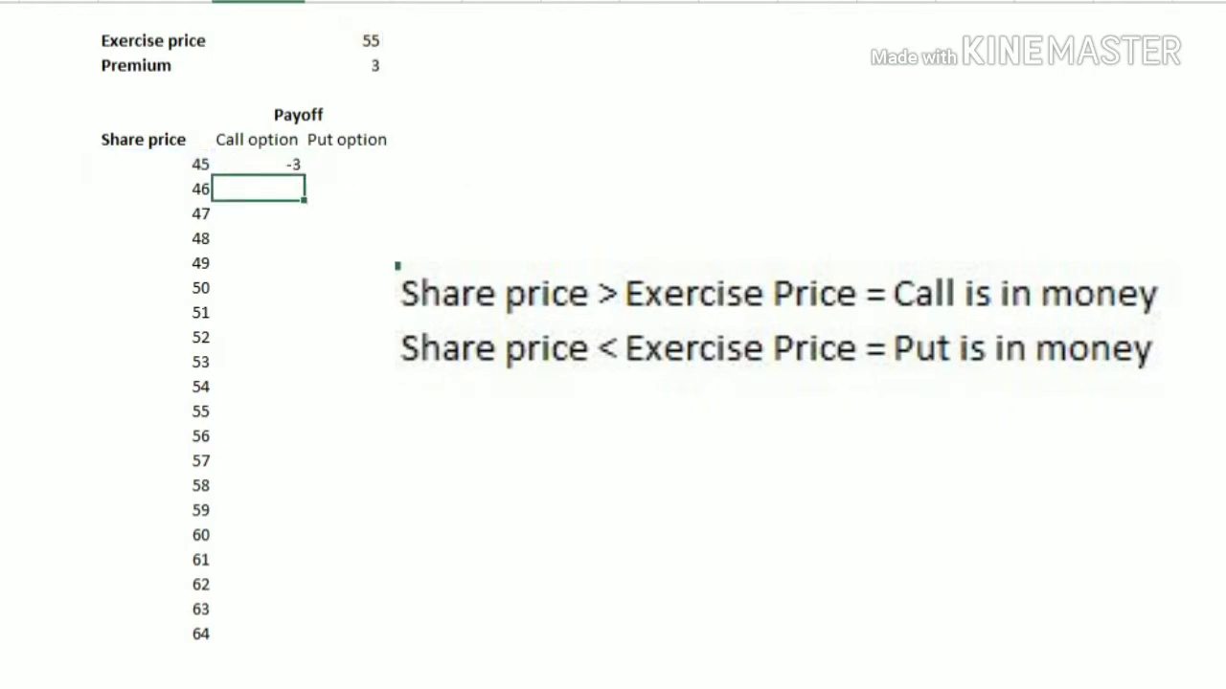
Start an IF formula in the Put option cell for share price 45, testing C7>=$E$2 with an absolute exercise price reference.
{"action": "left_click", "coordinate": [257, 164]}
{"action": "left_click", "coordinate": [343, 163]}
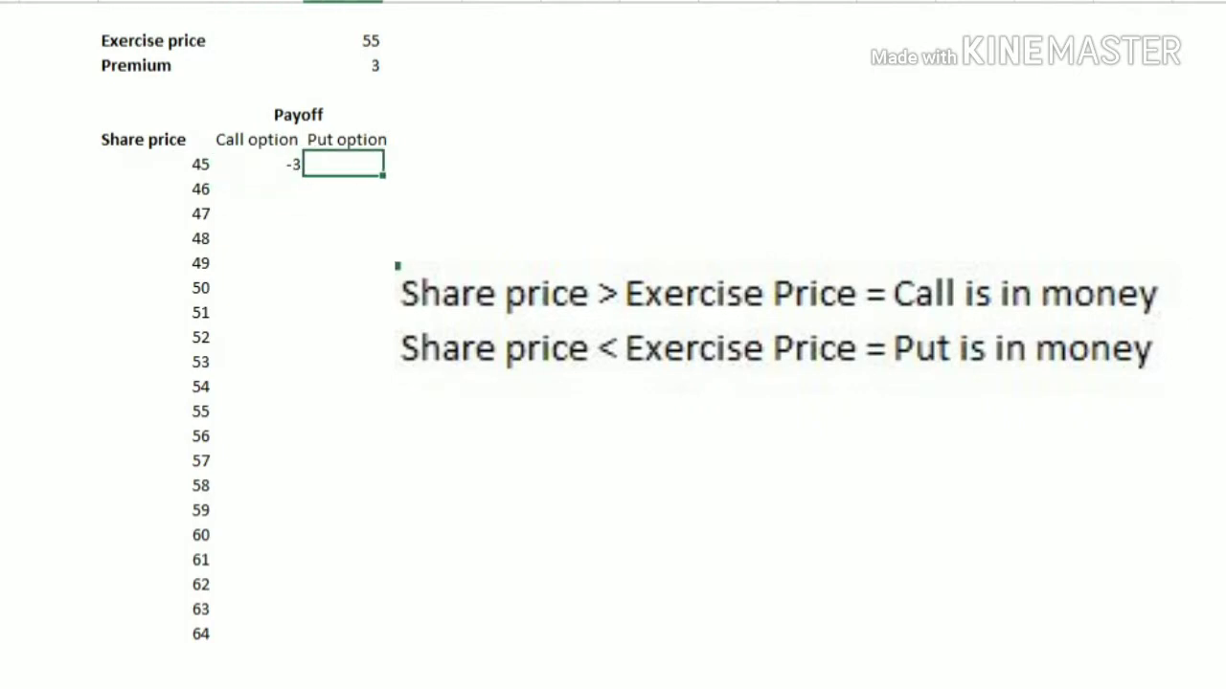
{"action": "type", "text": "=if"}
{"action": "key", "text": "Tab"}
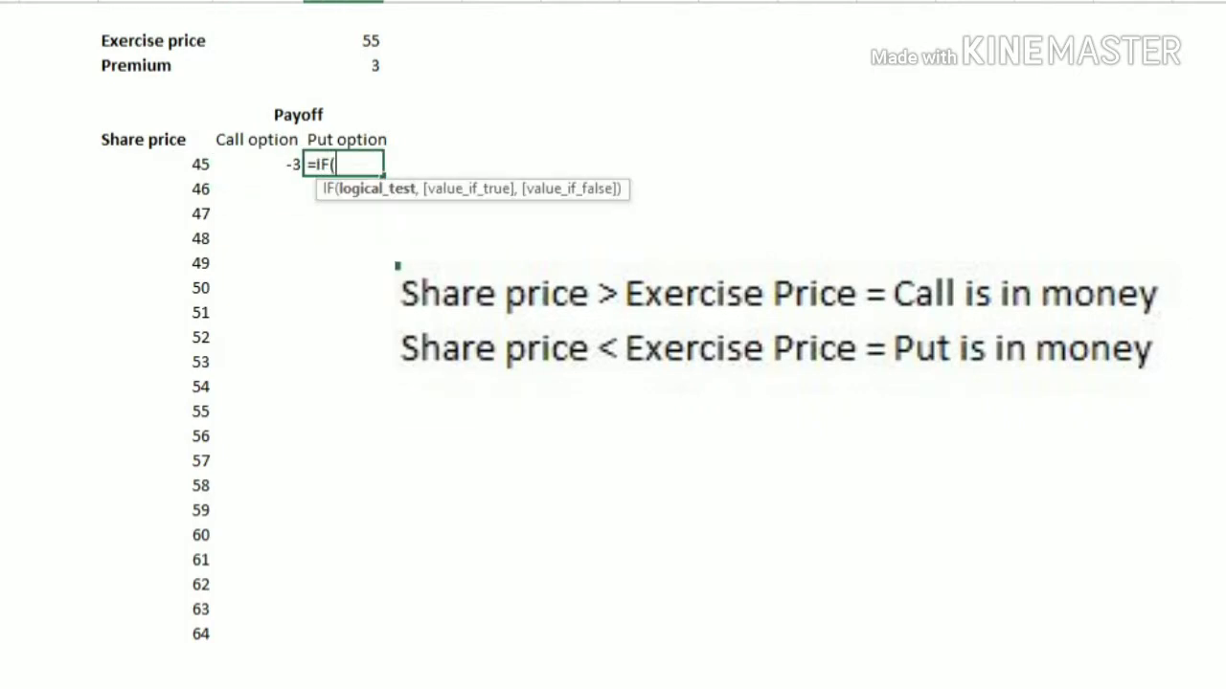
{"action": "left_click", "coordinate": [155, 164]}
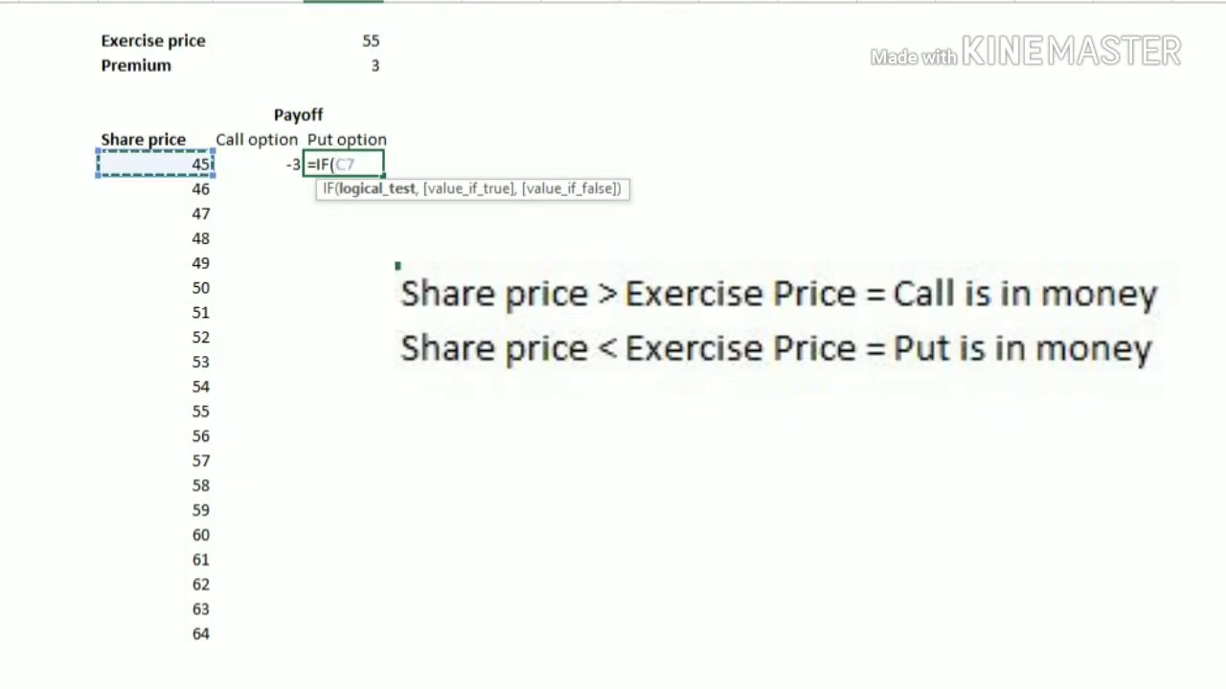
{"action": "type", "text": ">="}
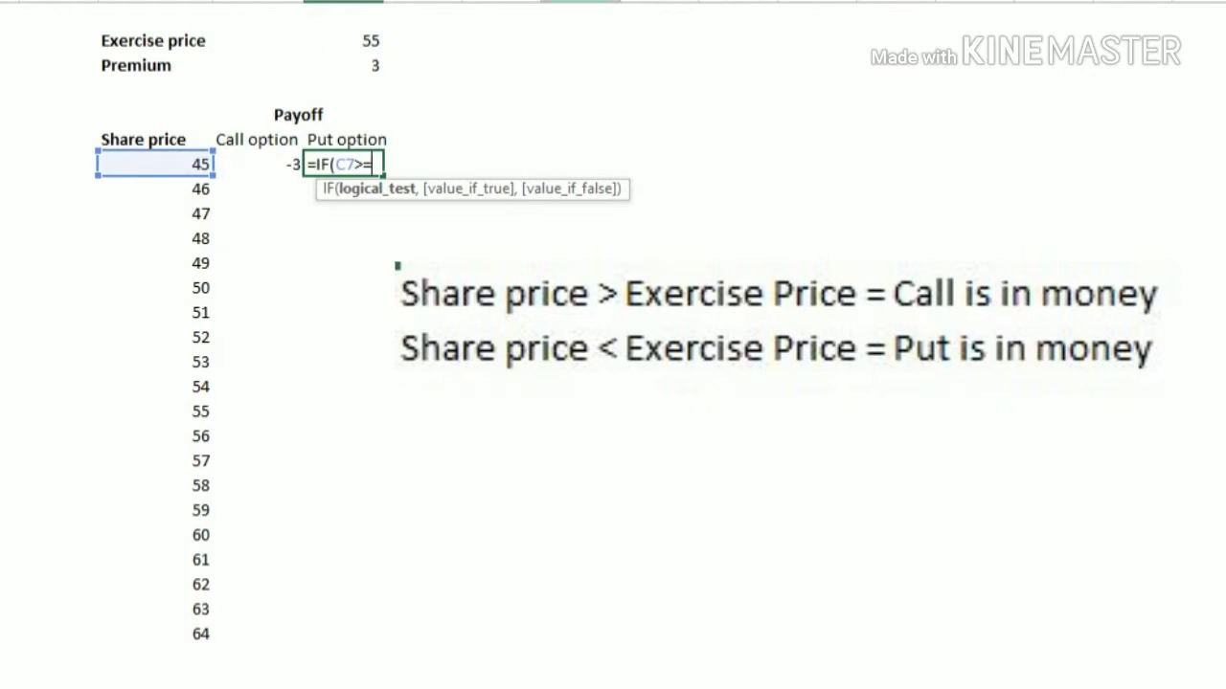
{"action": "left_click", "coordinate": [342, 40]}
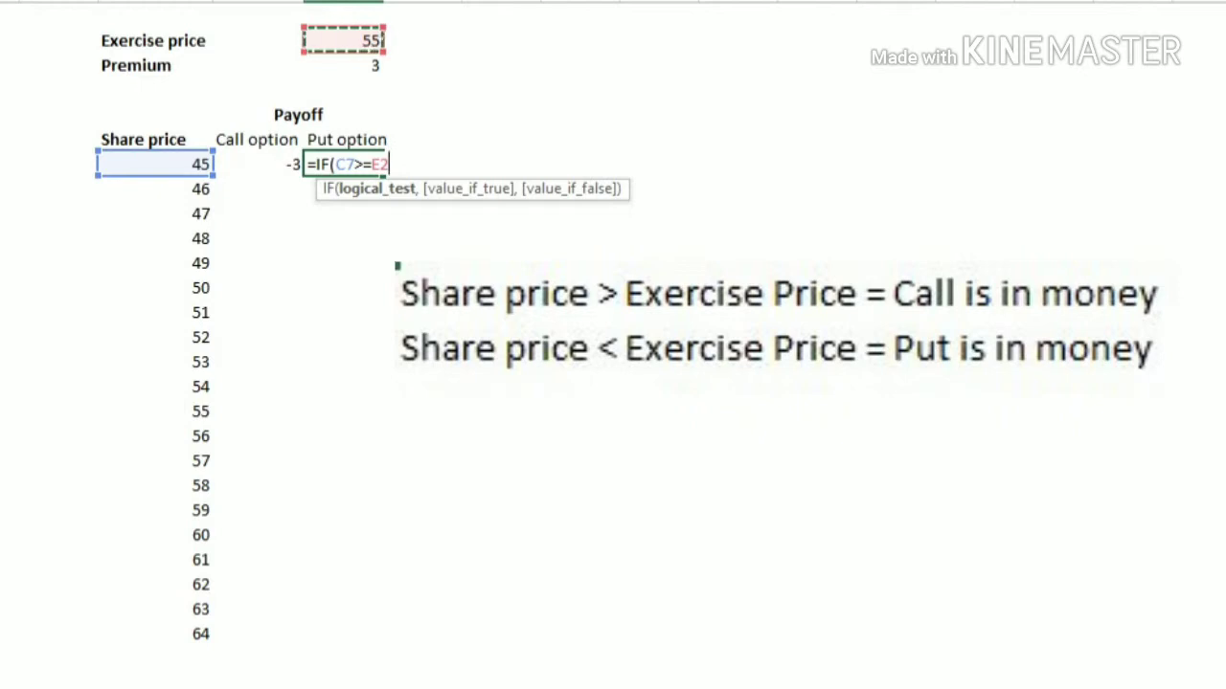
{"action": "type", "text": ","}
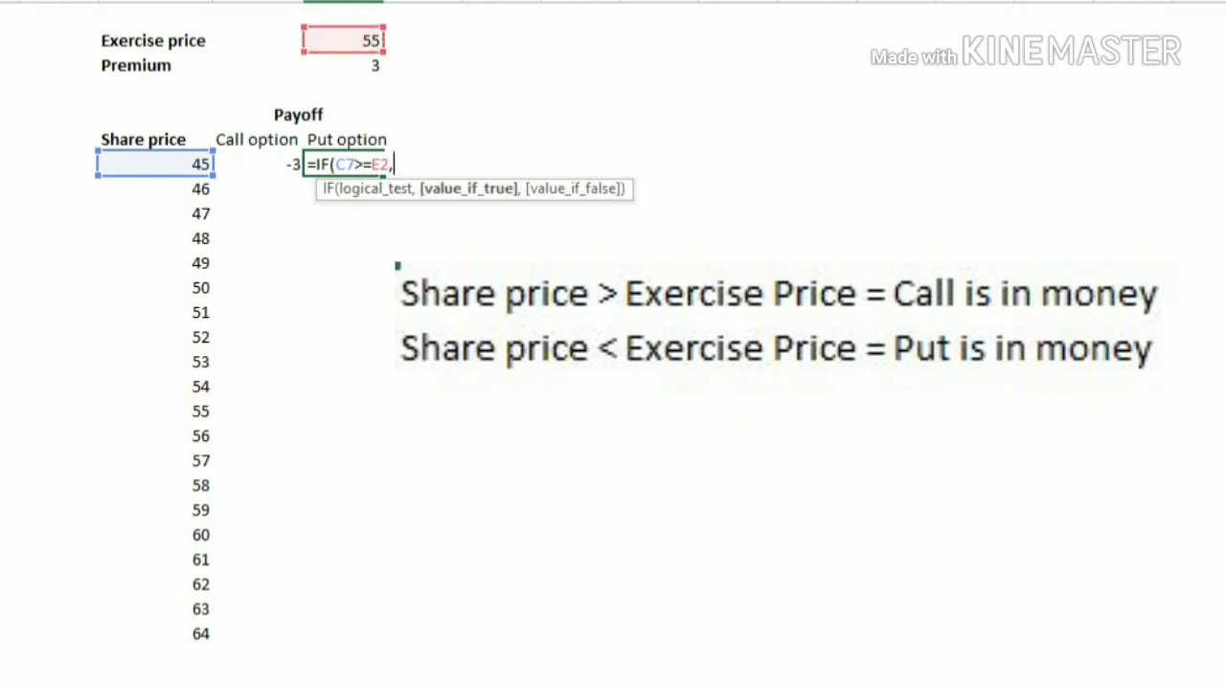
{"action": "type", "text": "-"}
{"action": "key", "text": "BackSpace"}
{"action": "key", "text": "BackSpace"}
{"action": "key", "text": "BackSpace"}
{"action": "key", "text": "BackSpace"}
{"action": "type", "text": "E"}
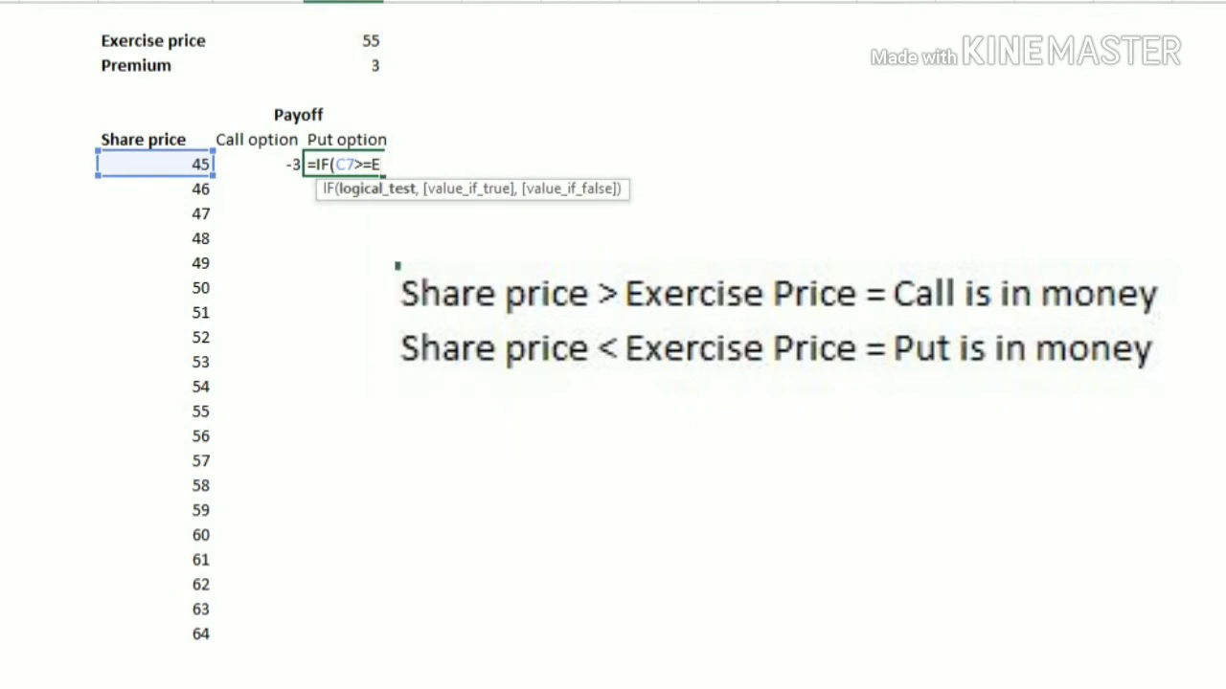
{"action": "type", "text": "$2"}
{"action": "key", "text": "F4"}
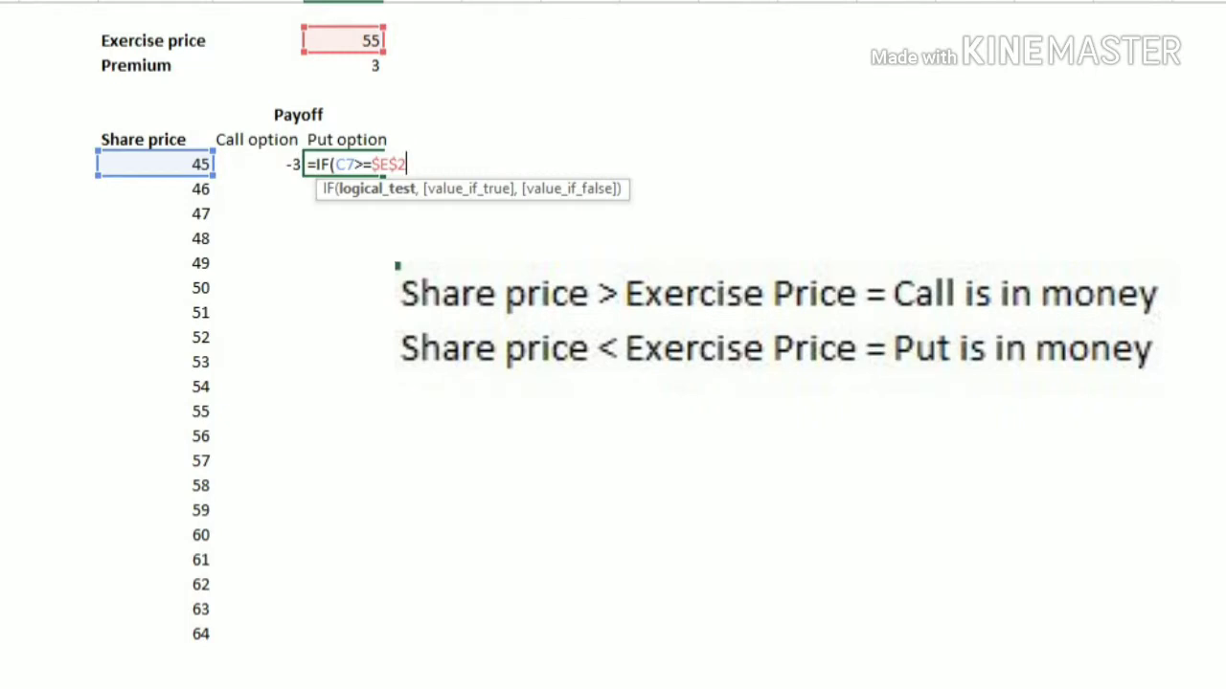
Enter the negative premium -$E$3 as the value if true in the put payoff formula.
{"action": "type", "text": ",-"}
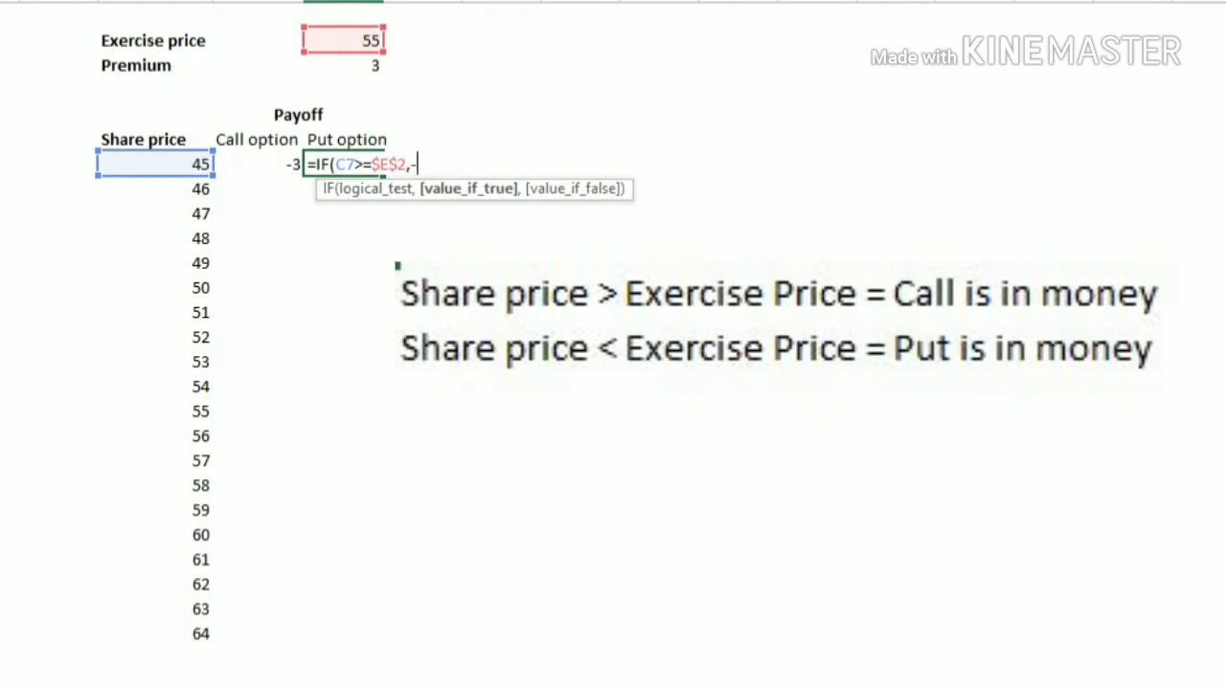
{"action": "left_click", "coordinate": [342, 65]}
{"action": "key", "text": "F4"}
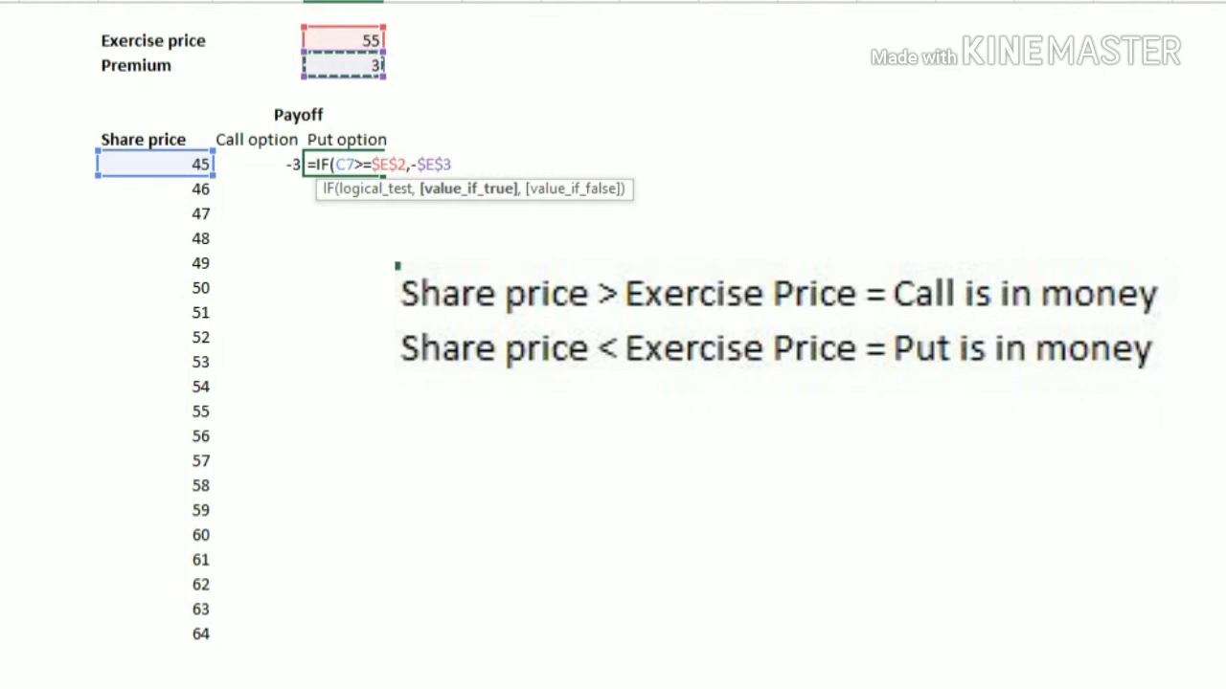
{"action": "type", "text": ","}
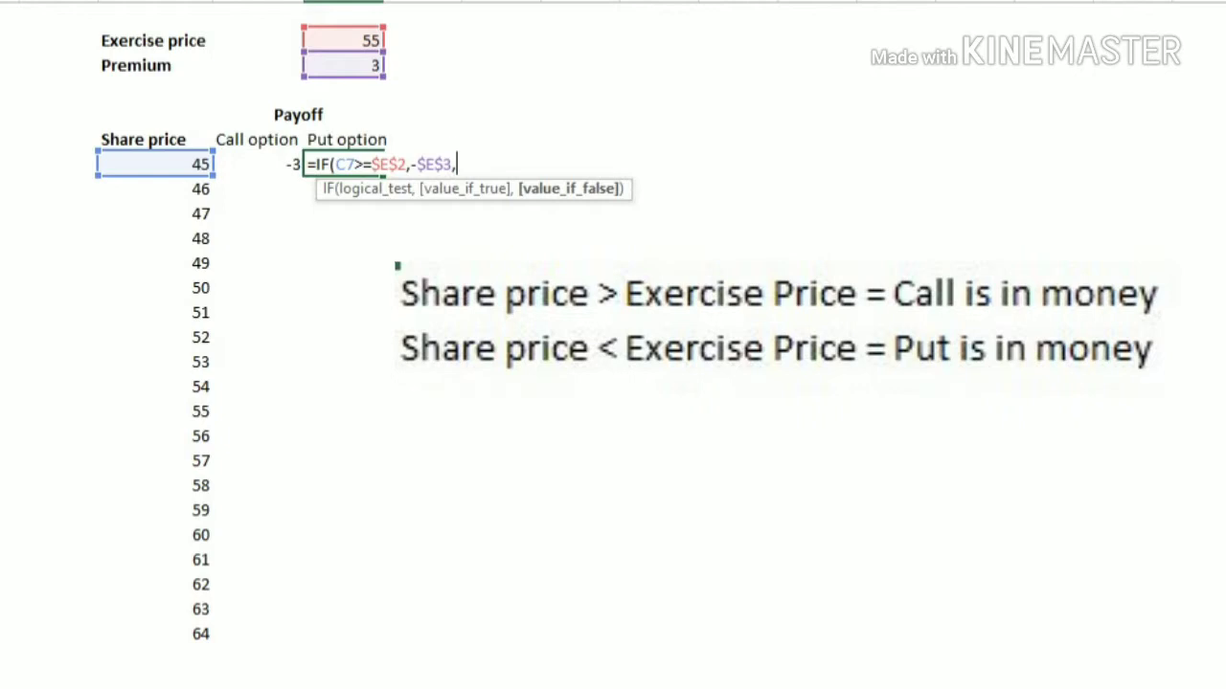
Complete the put payoff formula with $E$2-C7-$E$3 as the value if false.
{"action": "left_click", "coordinate": [342, 40]}
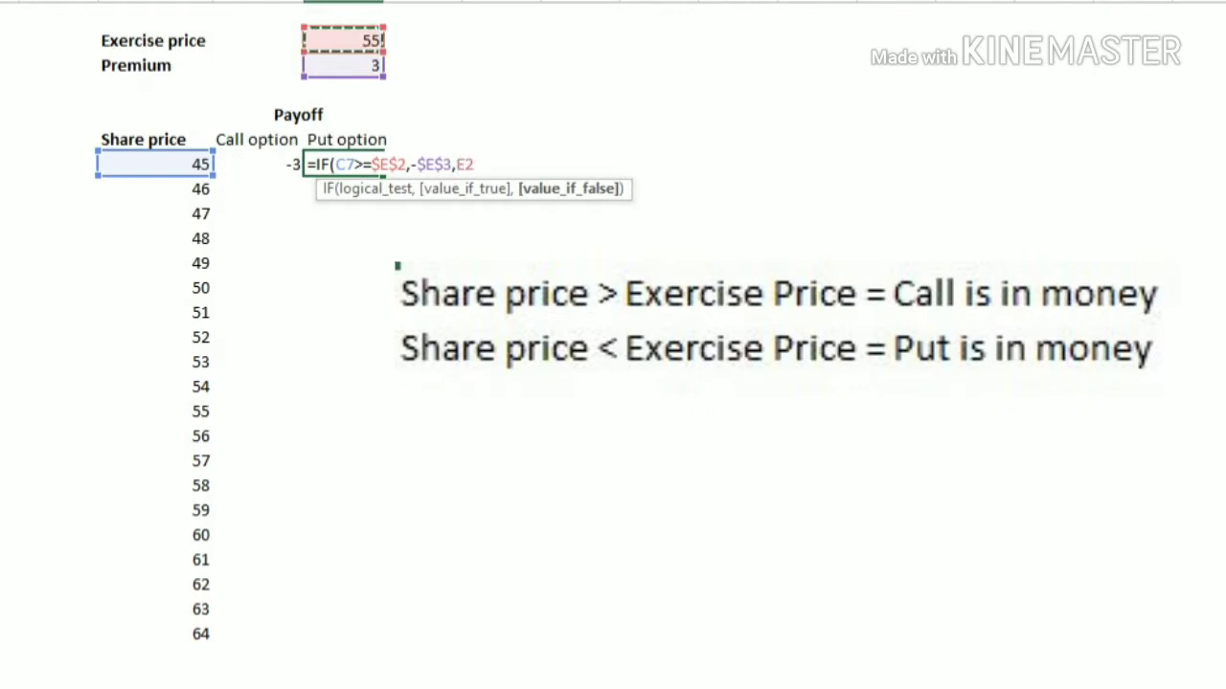
{"action": "left_click", "coordinate": [465, 164]}
{"action": "key", "text": "F4"}
{"action": "key", "text": "Right"}
{"action": "type", "text": "-"}
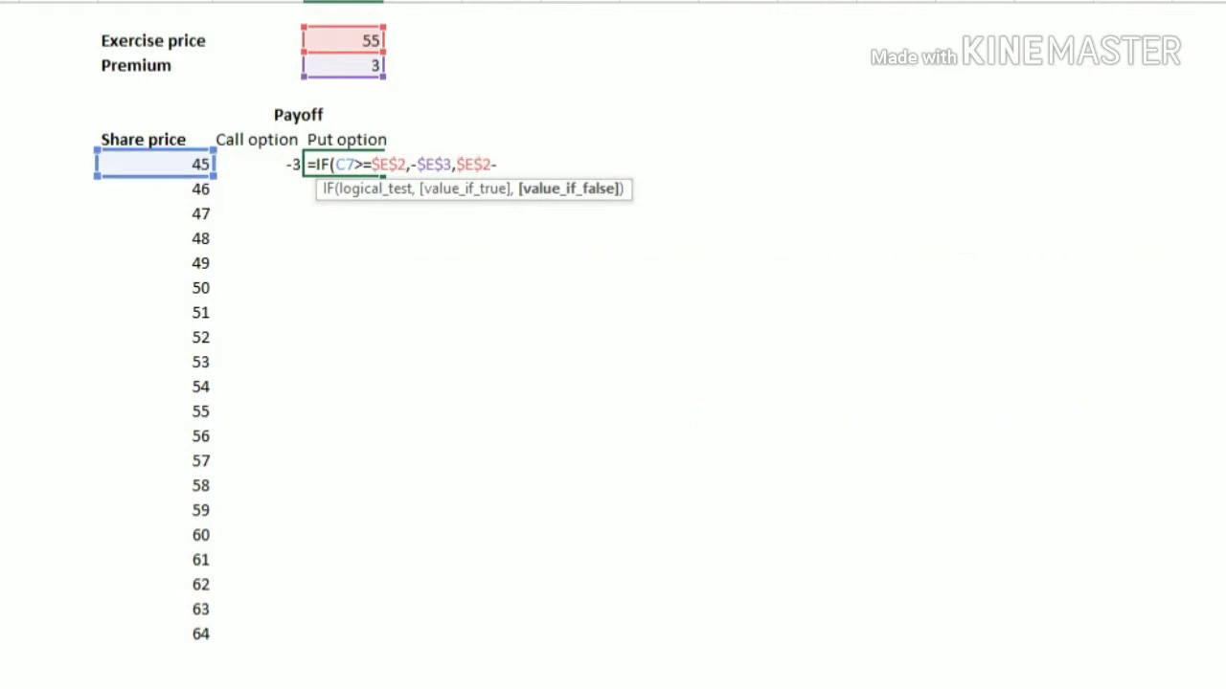
{"action": "left_click", "coordinate": [154, 164]}
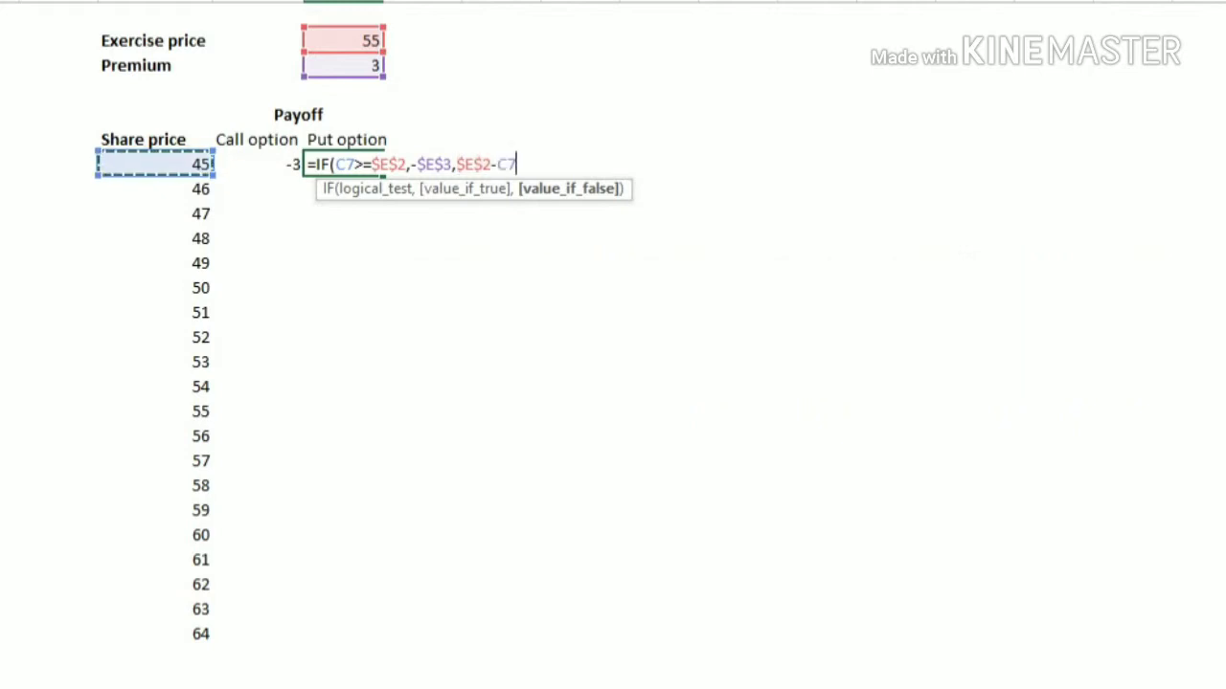
{"action": "type", "text": "-"}
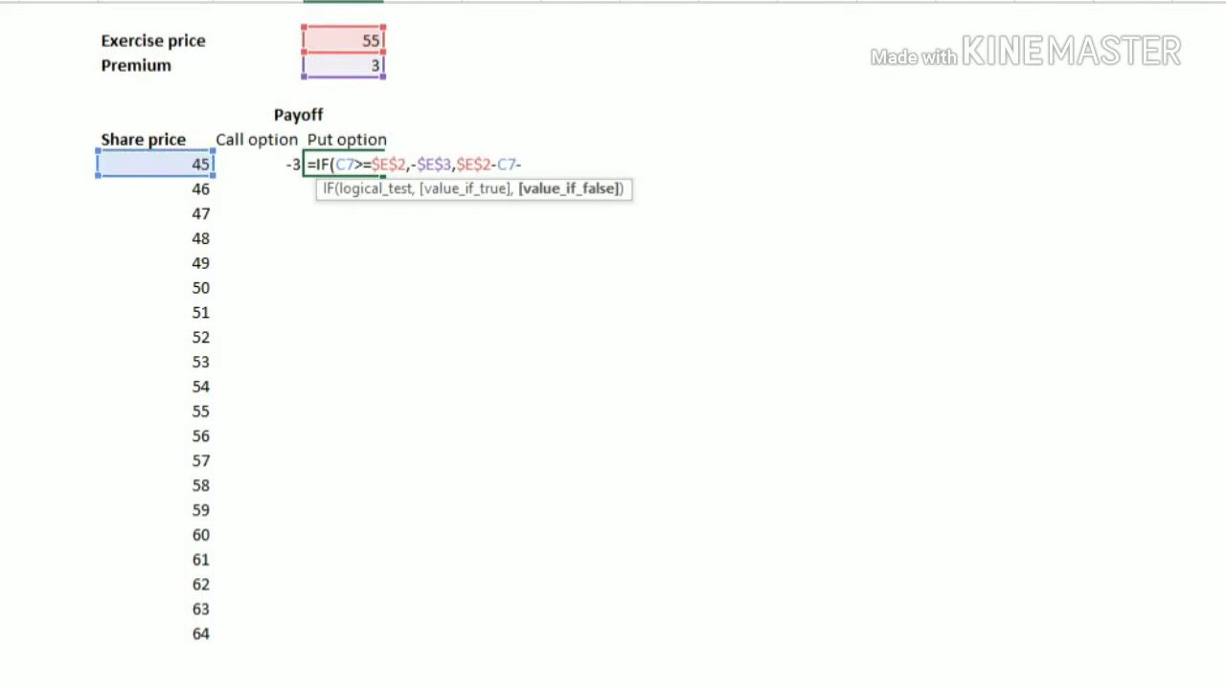
{"action": "left_click", "coordinate": [343, 66]}
{"action": "key", "text": "F4"}
{"action": "type", "text": ")"}
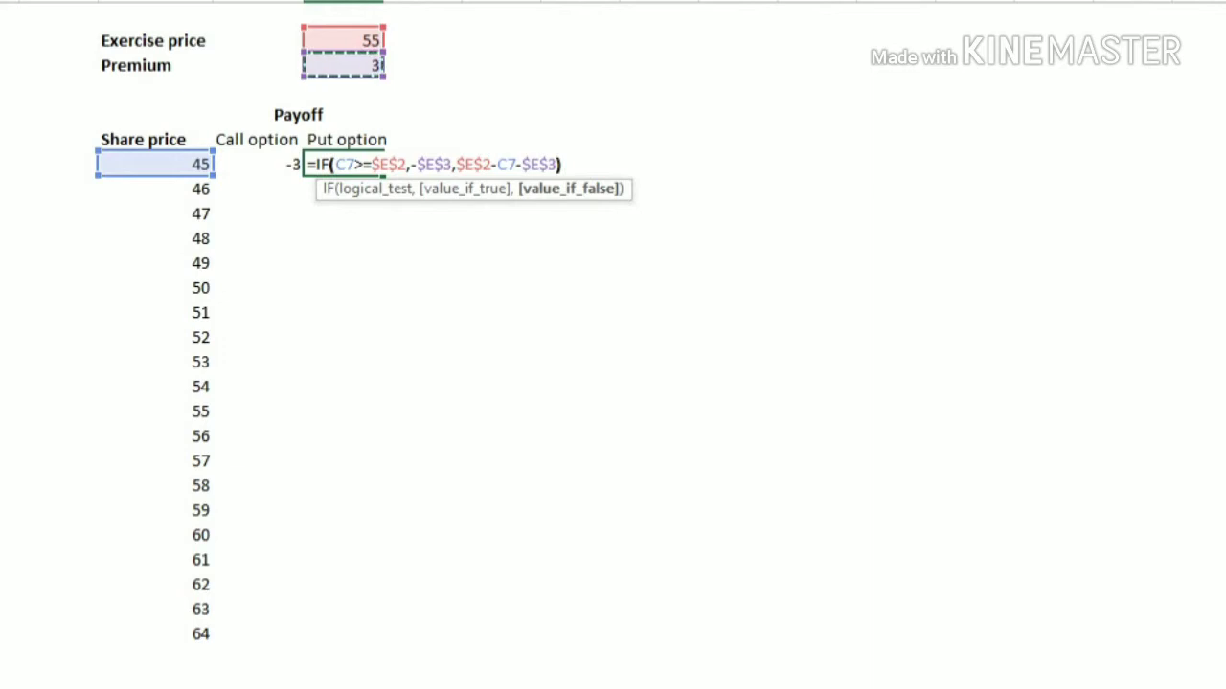
{"action": "key", "text": "Return"}
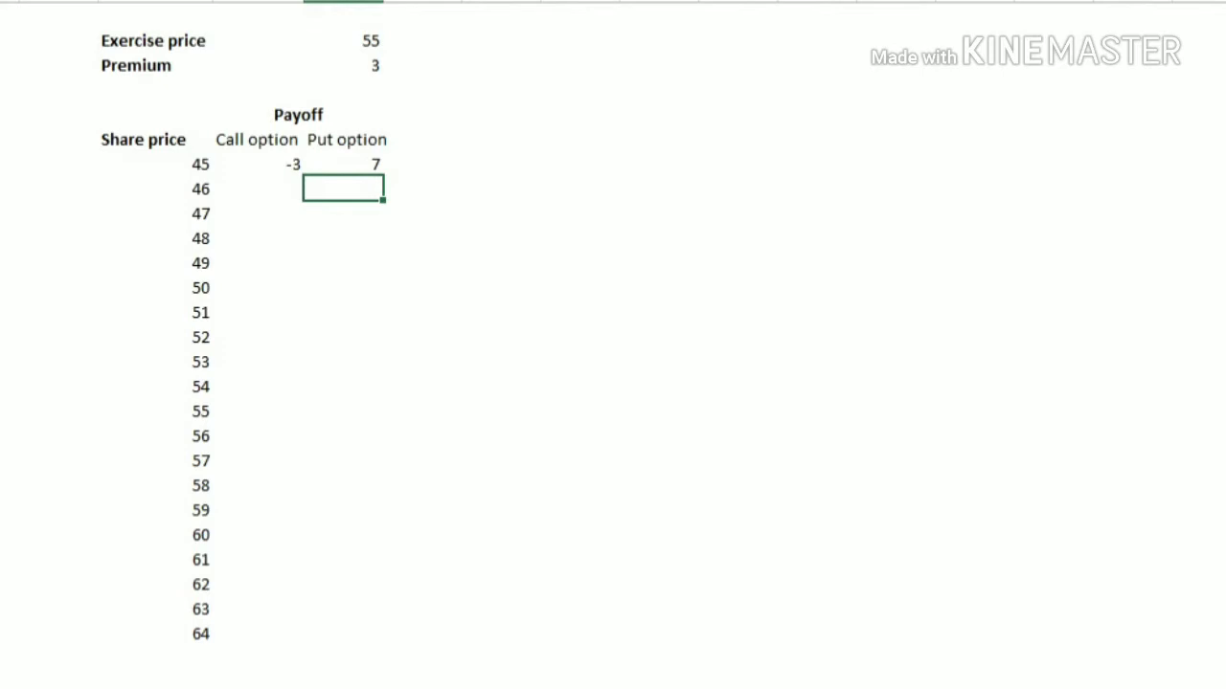
Fill the call and put payoff formulas down through the row for share price 64.
{"action": "key", "text": "Up"}
{"action": "key", "text": "Left"}
{"action": "key", "text": "Left"}
{"action": "key", "text": "ctrl+Down"}
{"action": "key", "text": "Right"}
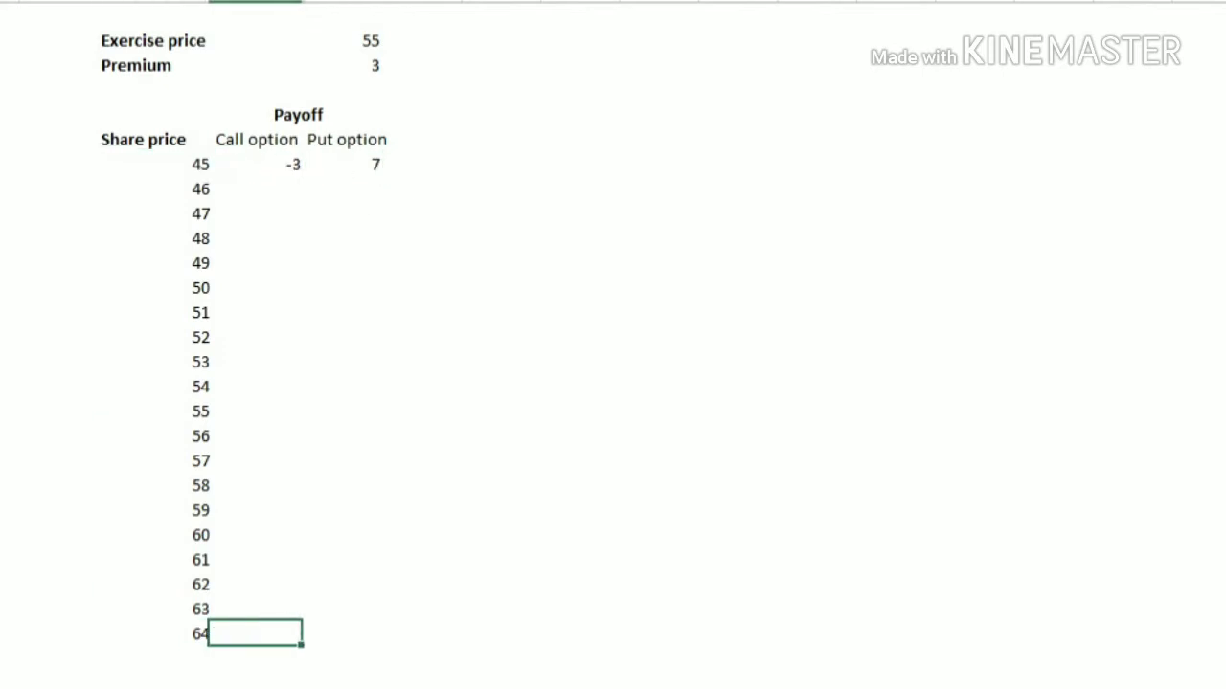
{"action": "key", "text": "shift+Right"}
{"action": "key", "text": "ctrl+shift+Up"}
{"action": "key", "text": "ctrl+d"}
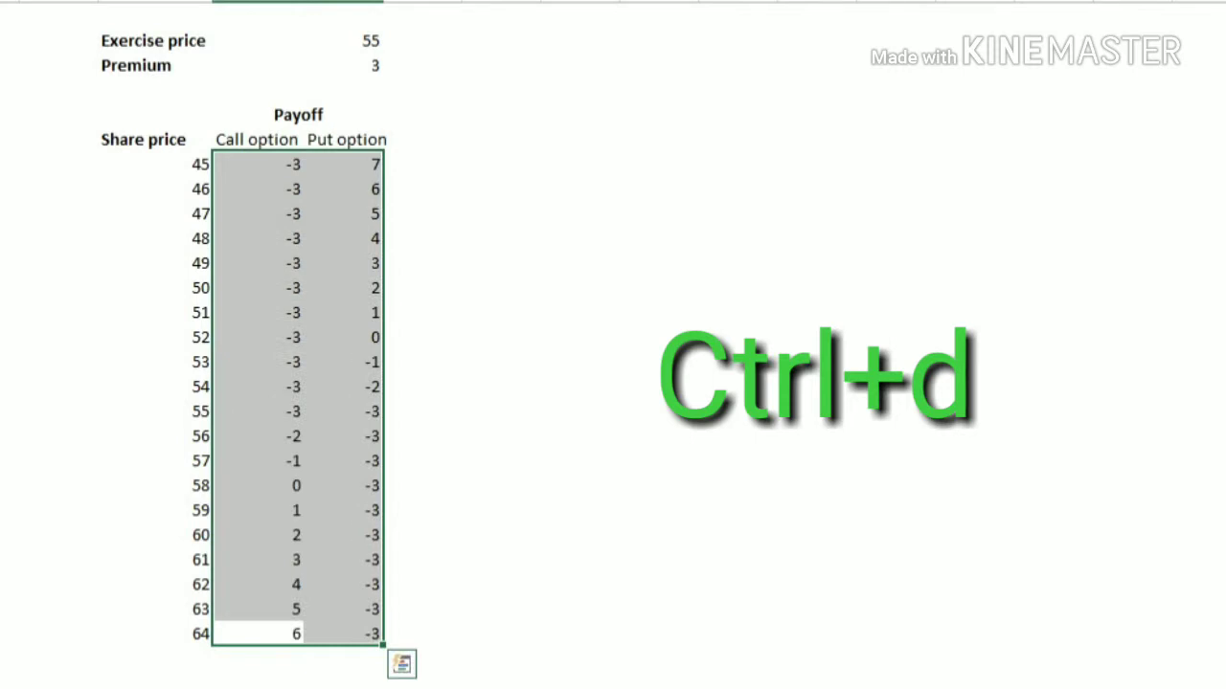
{"action": "left_click", "coordinate": [258, 189]}
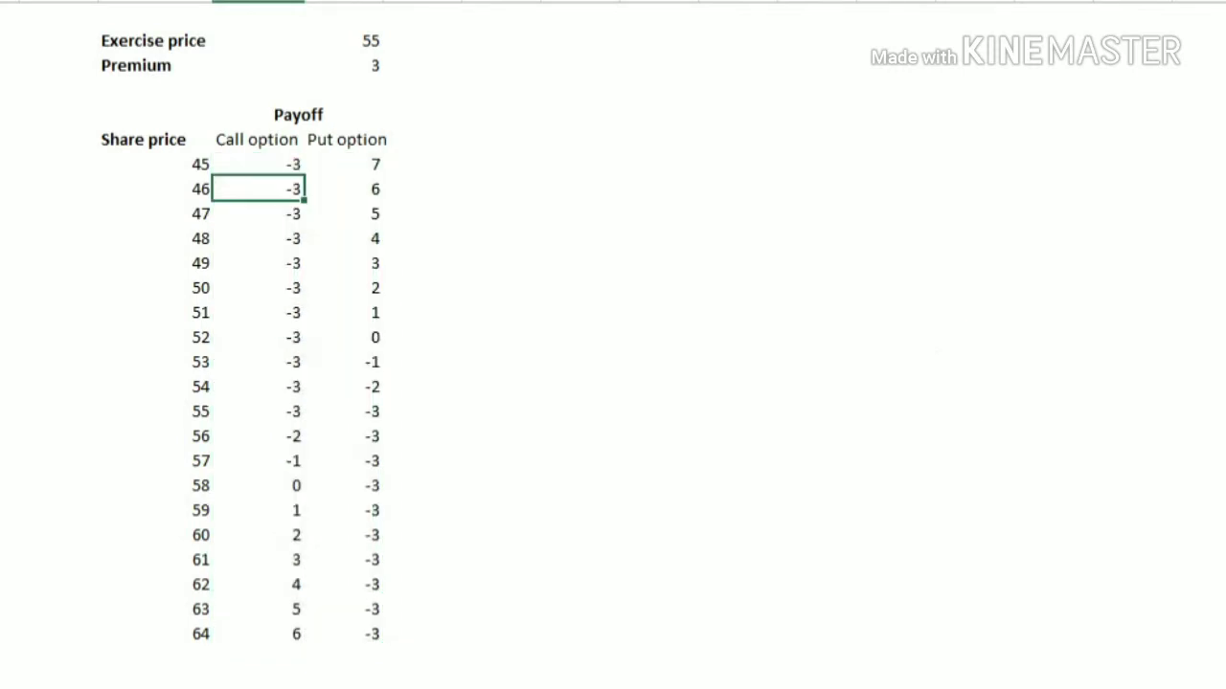
Insert a line chart from the Call option column, including its header, and move it up beside the top of the payoff table.
{"action": "left_click", "coordinate": [258, 163]}
{"action": "key", "text": "ctrl+shift+Down"}
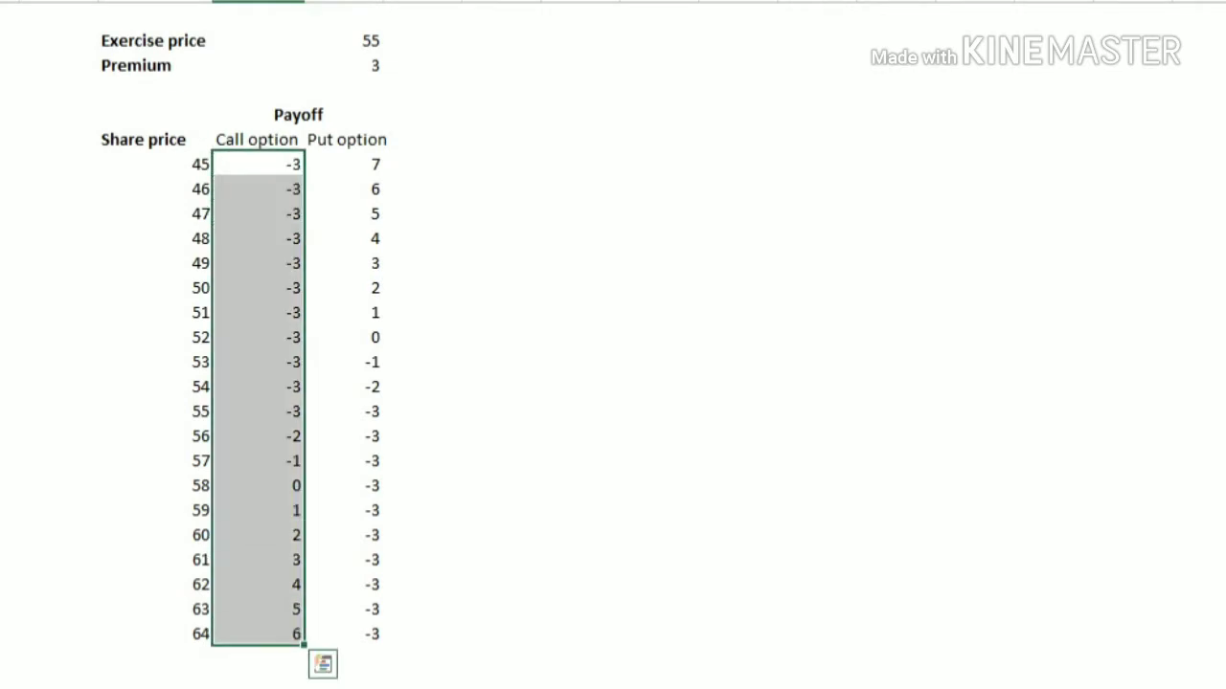
{"action": "left_click", "coordinate": [258, 139]}
{"action": "key", "text": "ctrl+shift+Down"}
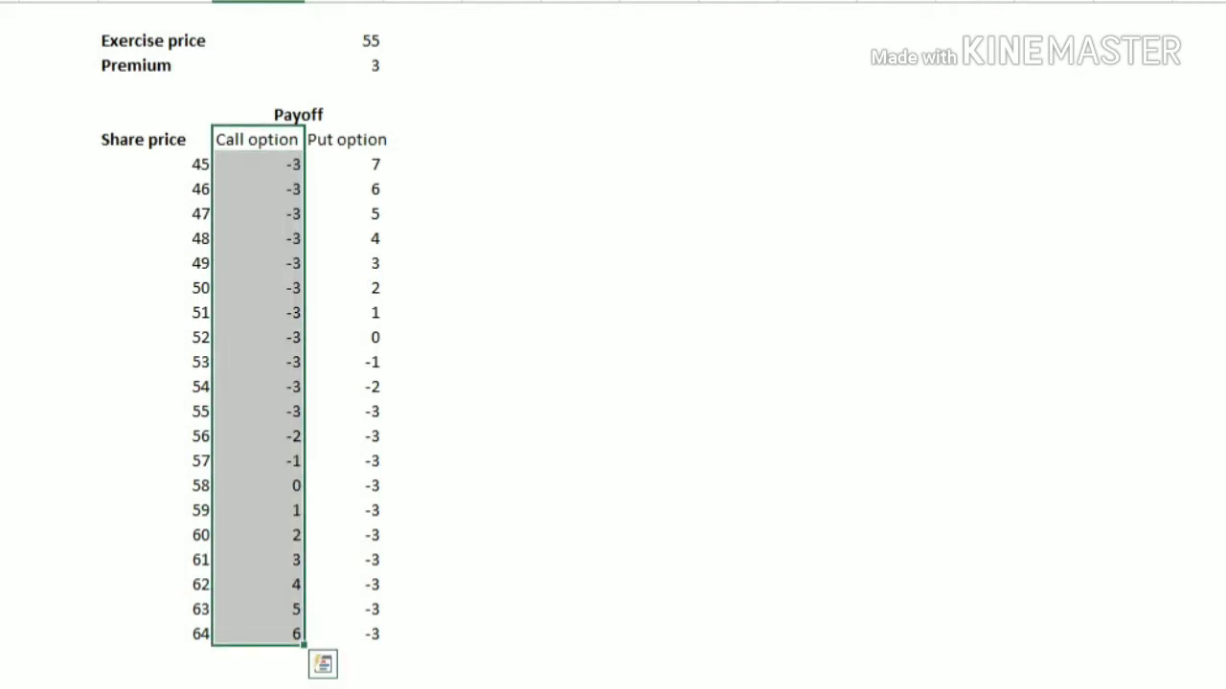
{"action": "key", "text": "alt+n"}
{"action": "key", "text": "d"}
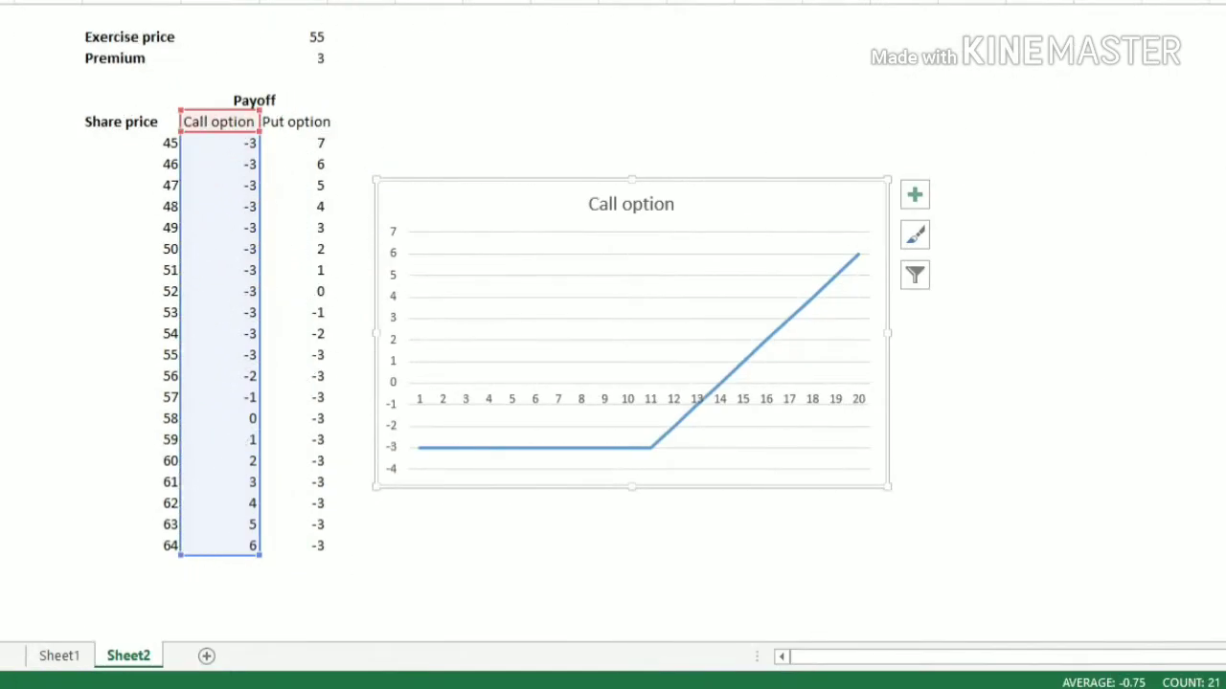
{"action": "left_click", "coordinate": [914, 195]}
{"action": "key", "text": "Escape"}
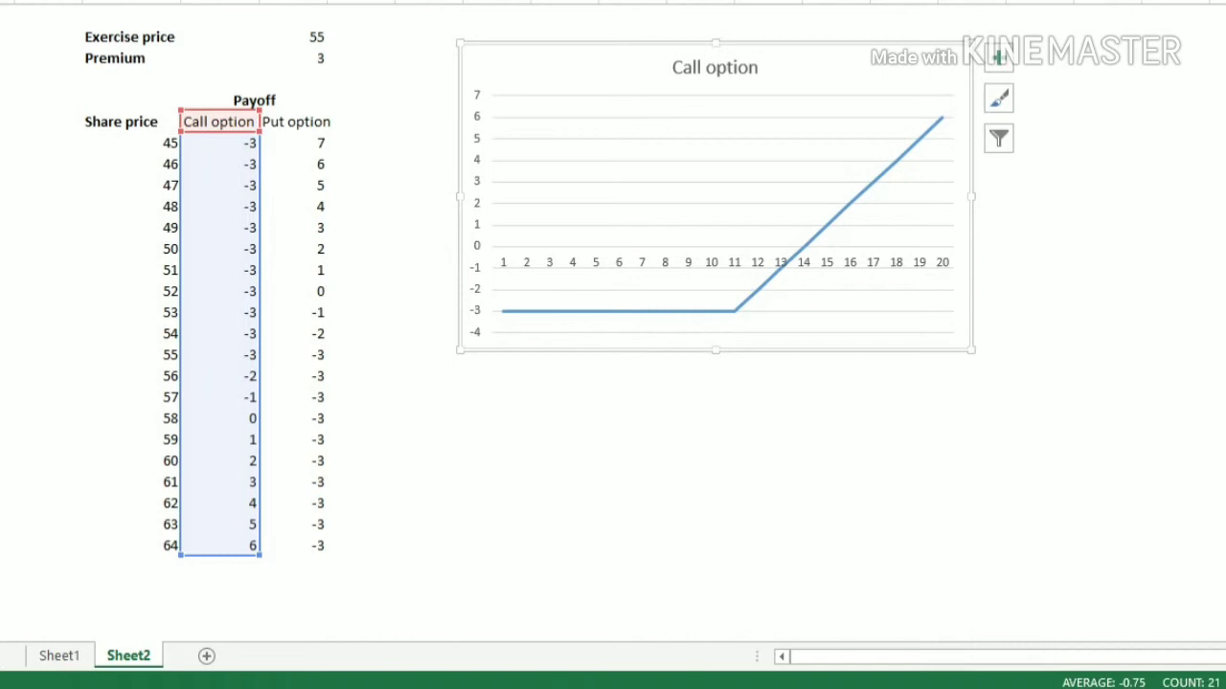
{"action": "left_click", "coordinate": [700, 396]}
Insert a line chart from the Put option column, including its header, and place it directly below the Call option chart.
{"action": "left_click", "coordinate": [293, 121]}
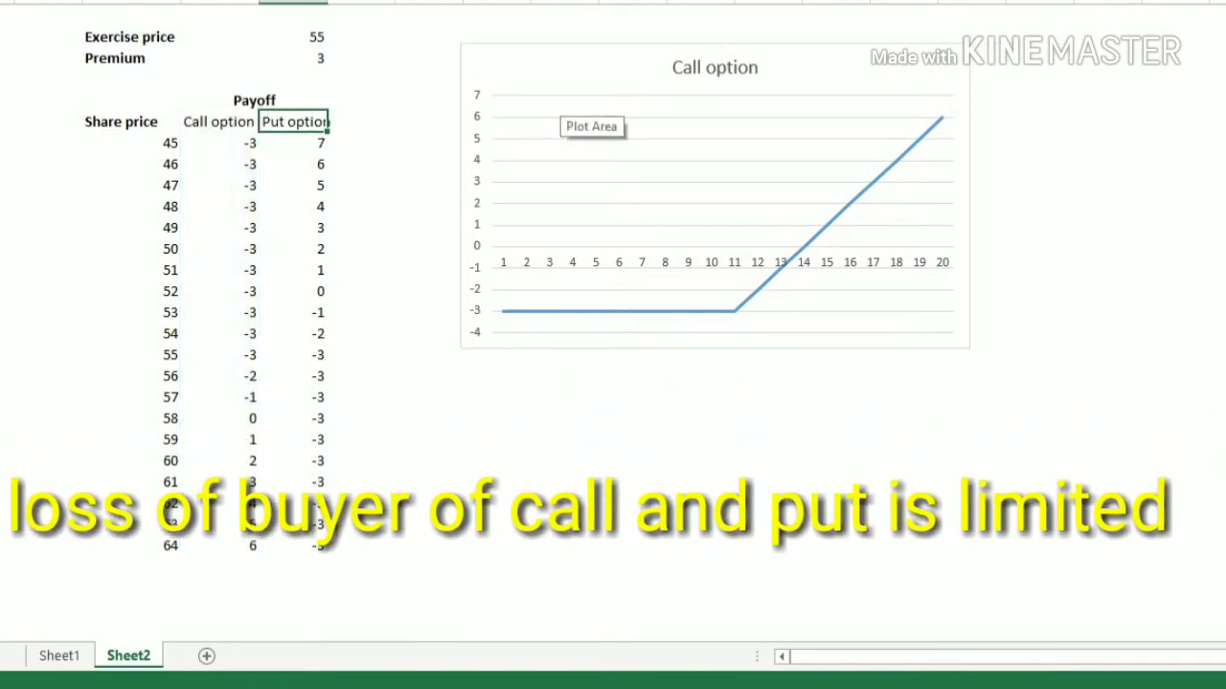
{"action": "key", "text": "ctrl+shift+Down"}
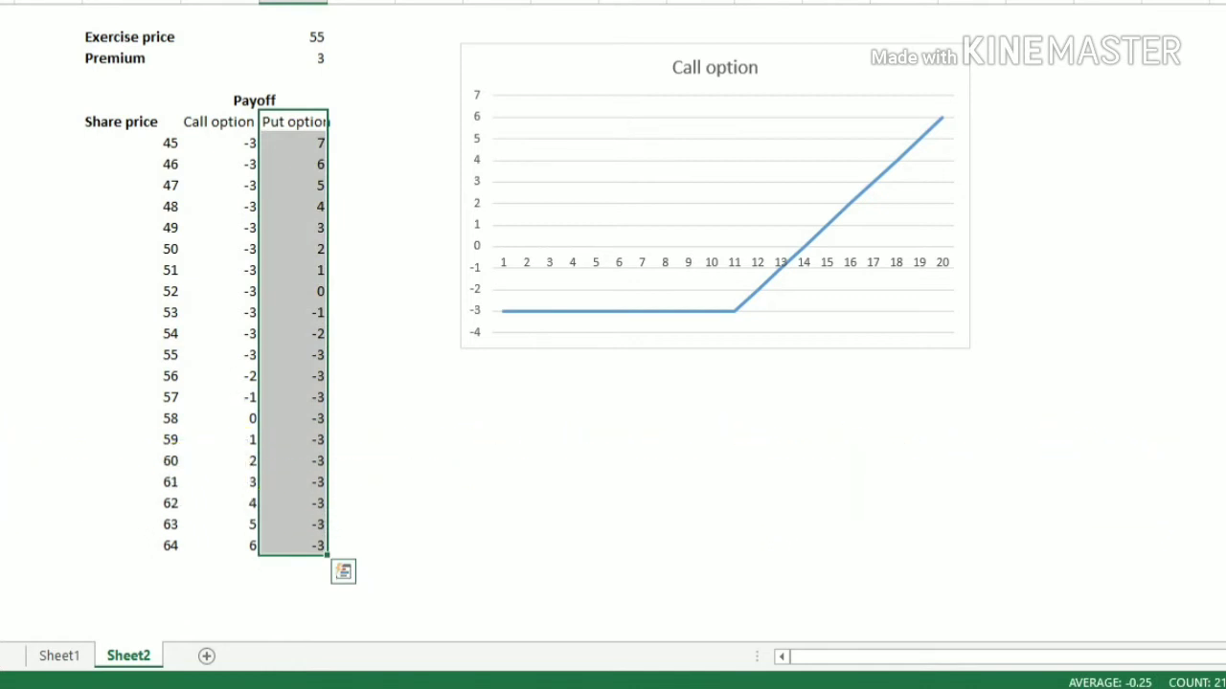
{"action": "key", "text": "alt+n"}
{"action": "key", "text": "n"}
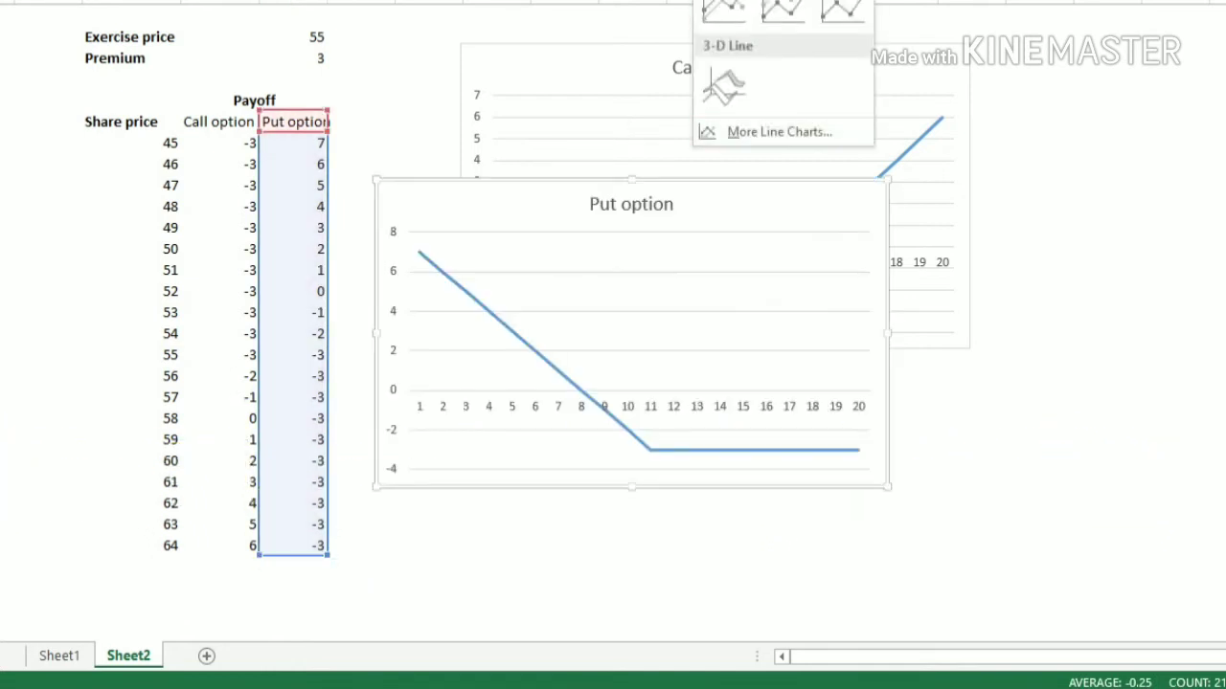
{"action": "key", "text": "Return"}
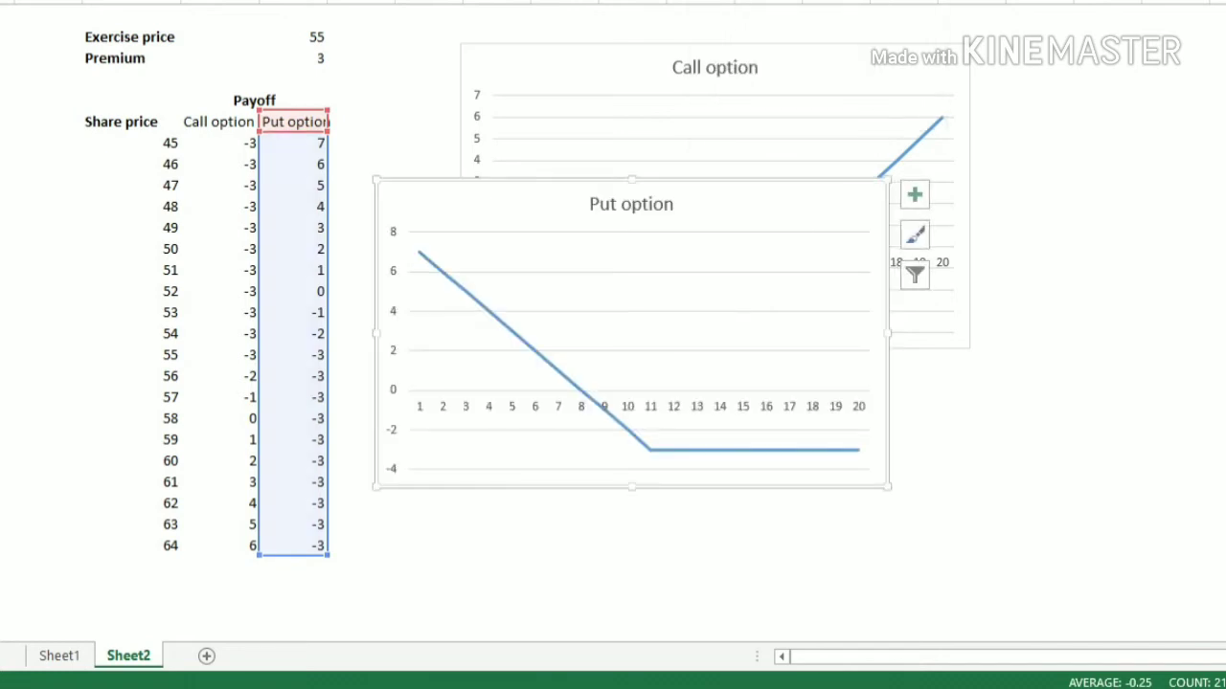
{"action": "left_click_drag", "start_coordinate": [613, 222], "coordinate": [702, 394]}
{"action": "left_click", "coordinate": [1173, 396]}
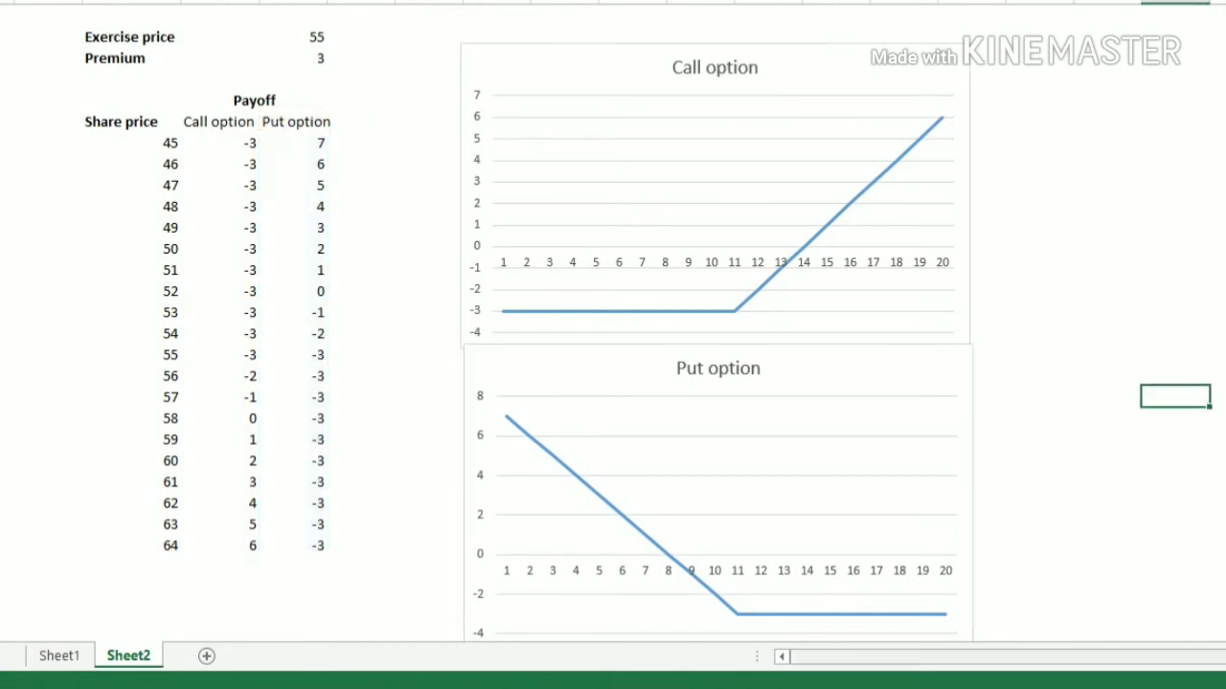